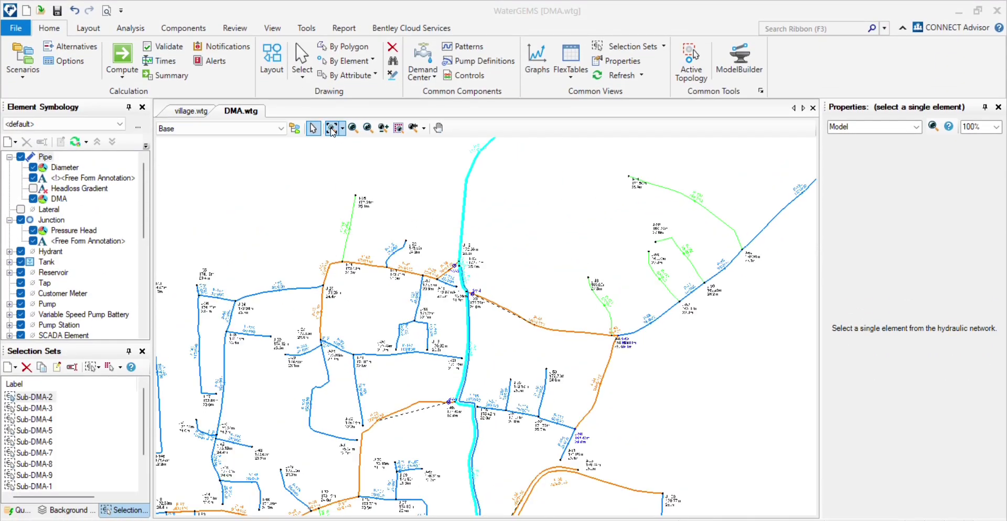
# Zoom around the DMA network and fit the whole of it in view.
pyautogui.scroll(6, 599, 245)
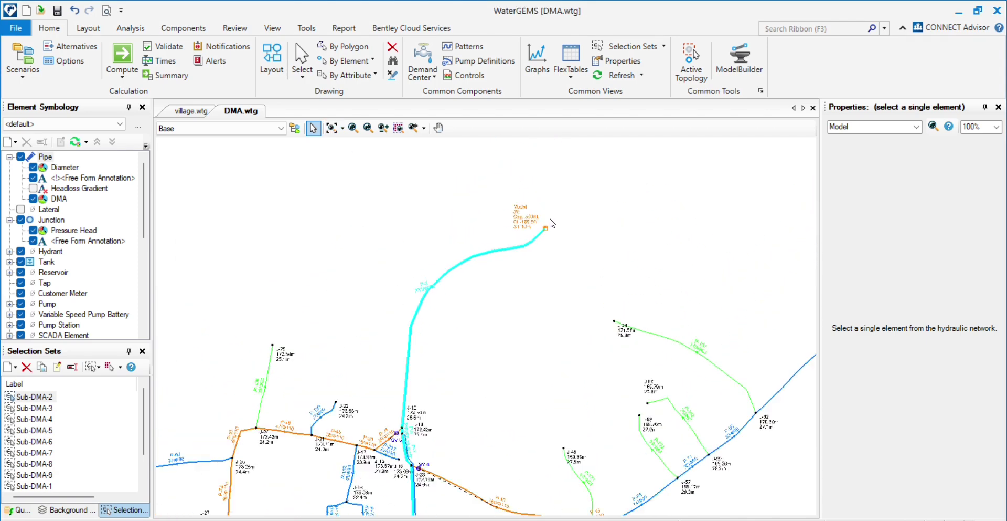
pyautogui.scroll(-3, 556, 230)
pyautogui.scroll(-2, 375, 460)
pyautogui.scroll(3, 464, 288)
pyautogui.scroll(3, 468, 323)
pyautogui.scroll(1, 468, 323)
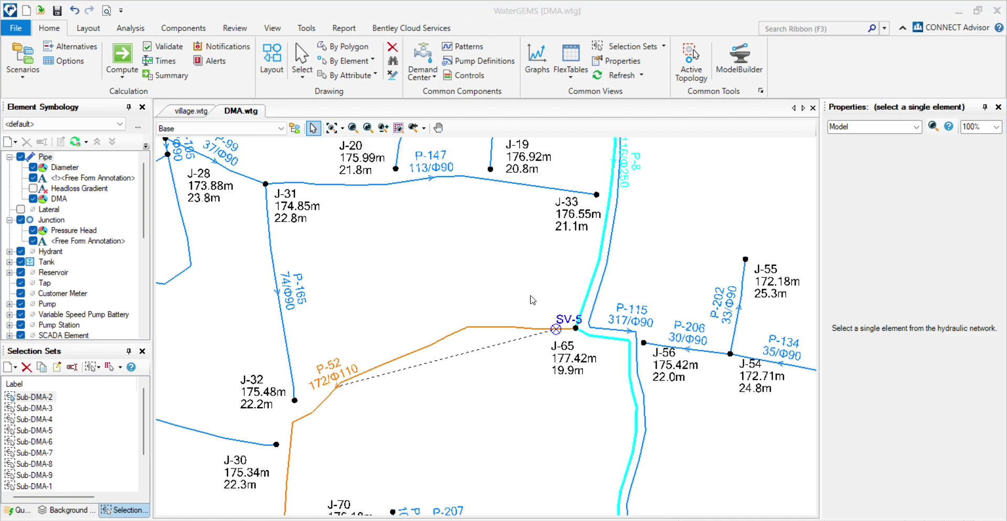
pyautogui.scroll(-2, 519, 328)
pyautogui.scroll(-5, 518, 328)
pyautogui.scroll(1, 503, 322)
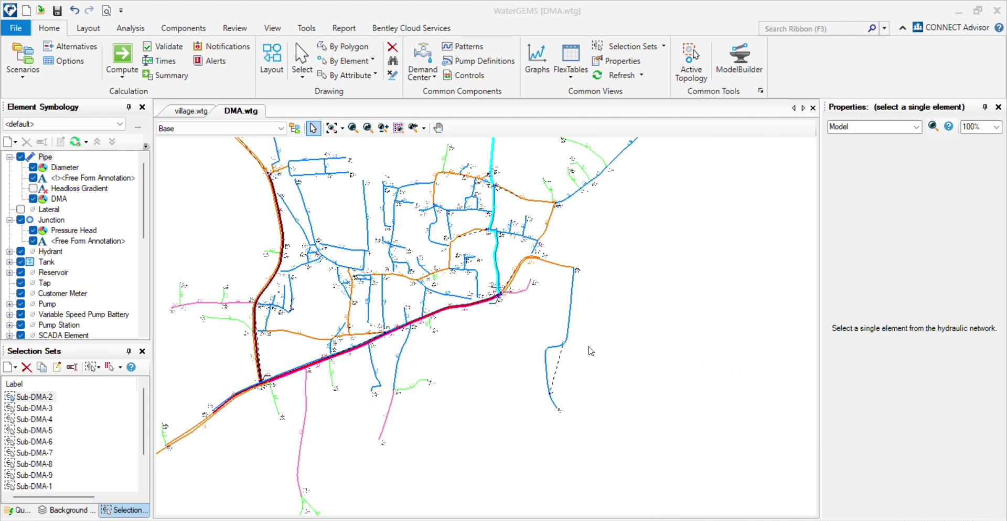
pyautogui.scroll(4, 585, 305)
pyautogui.scroll(-3, 526, 337)
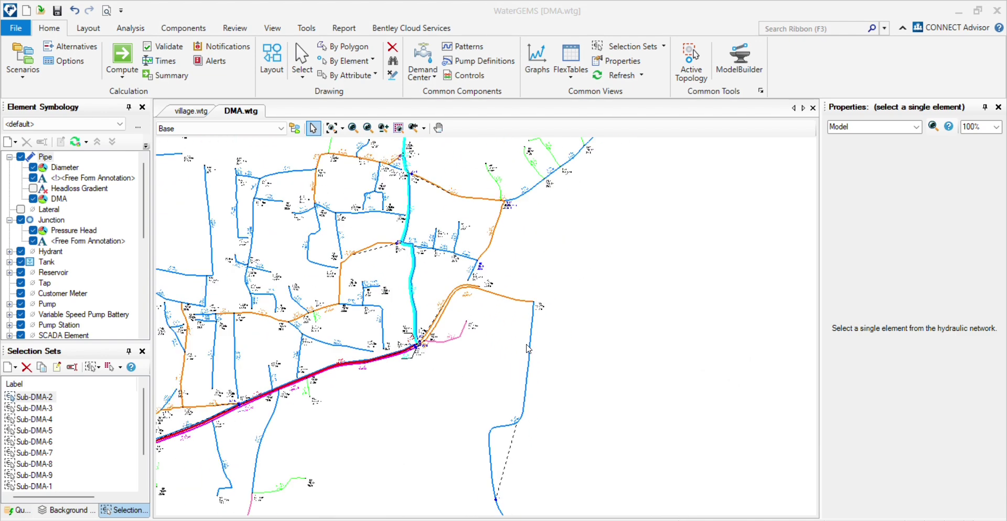
pyautogui.scroll(-4, 474, 325)
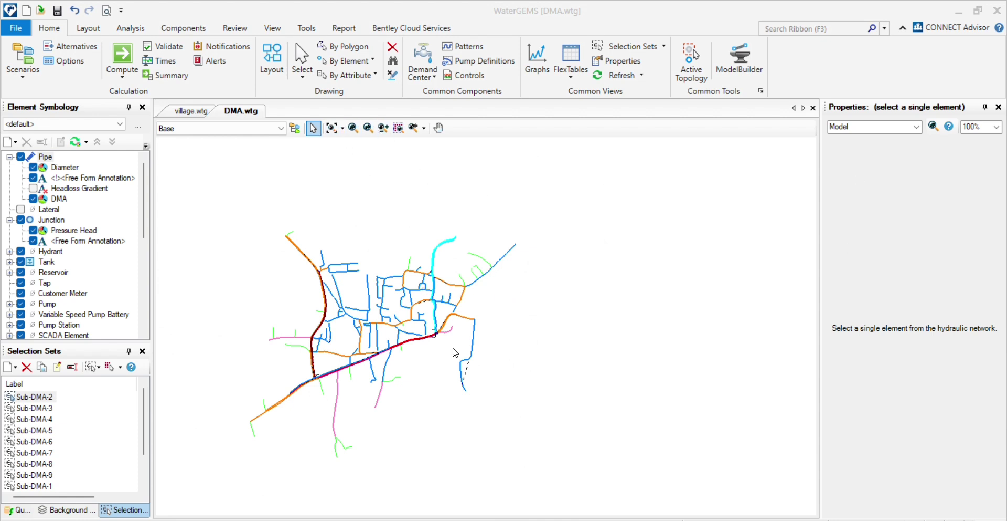
pyautogui.scroll(5, 403, 265)
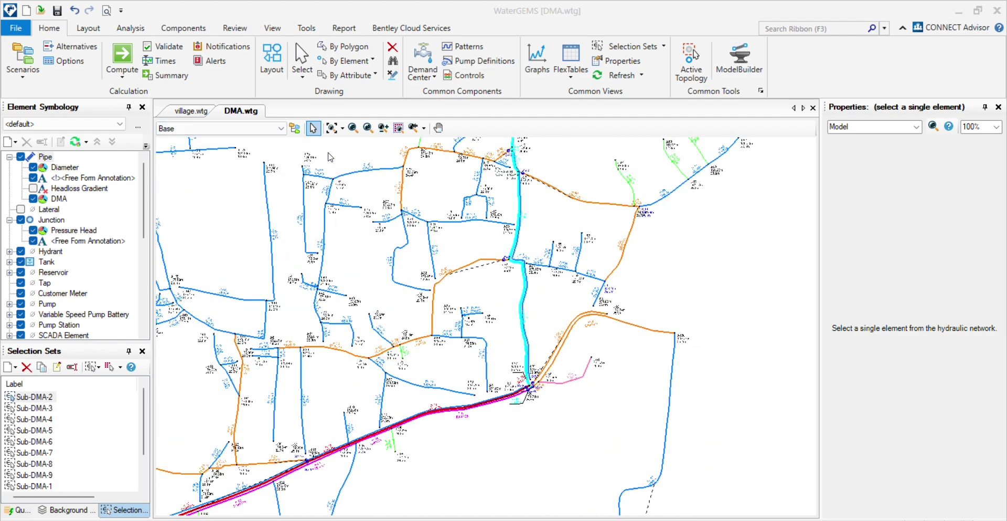
pyautogui.click(331, 127)
pyautogui.click(331, 127)
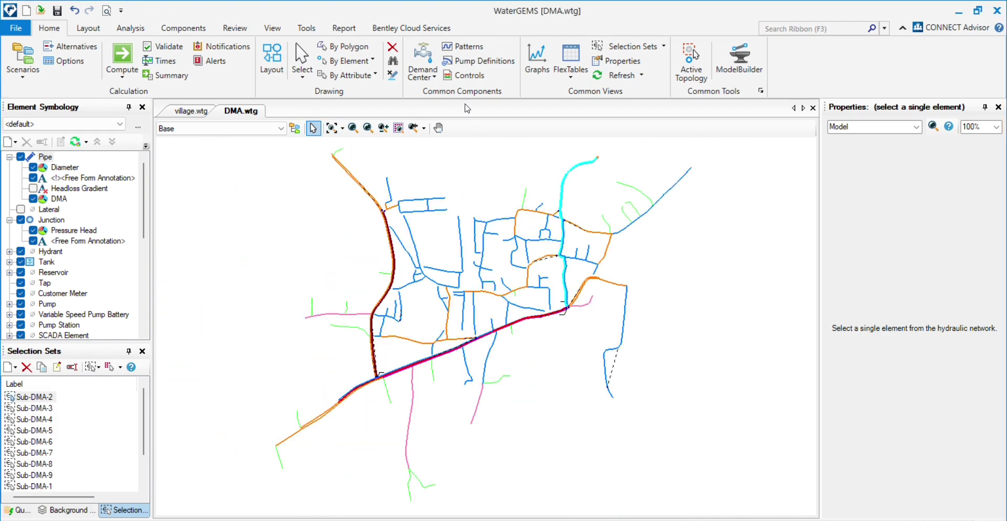
pyautogui.click(464, 74)
pyautogui.scroll(3, 538, 378)
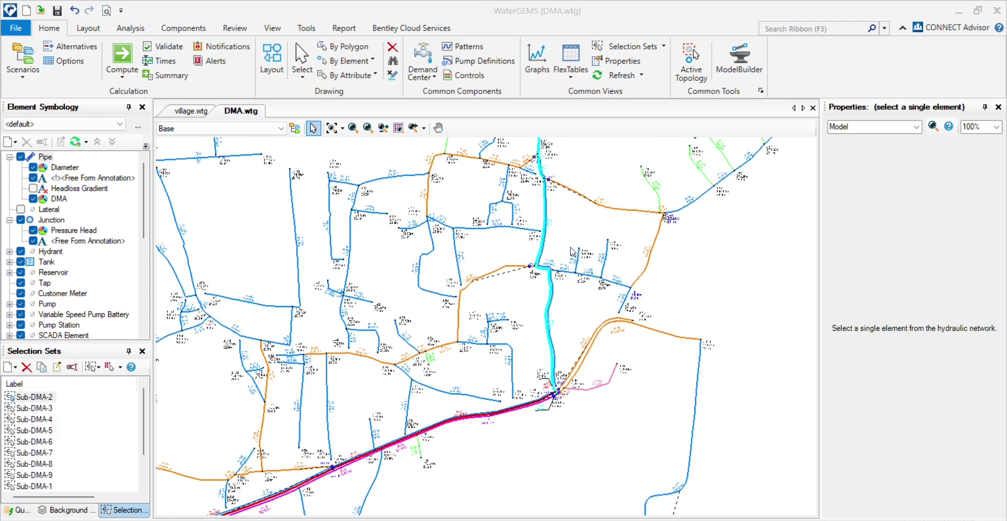
pyautogui.scroll(-3, 537, 378)
pyautogui.scroll(3, 556, 326)
pyautogui.scroll(3, 571, 272)
pyautogui.scroll(-3, 429, 322)
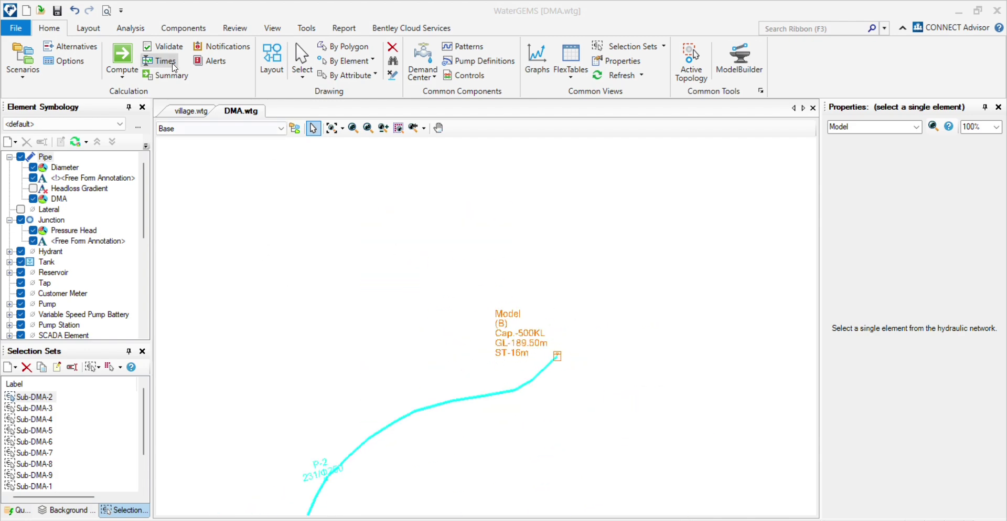
# In village.wtg, remove the Diameter and Zone symbology legends from the drawing.
pyautogui.click(194, 110)
pyautogui.scroll(3, 459, 210)
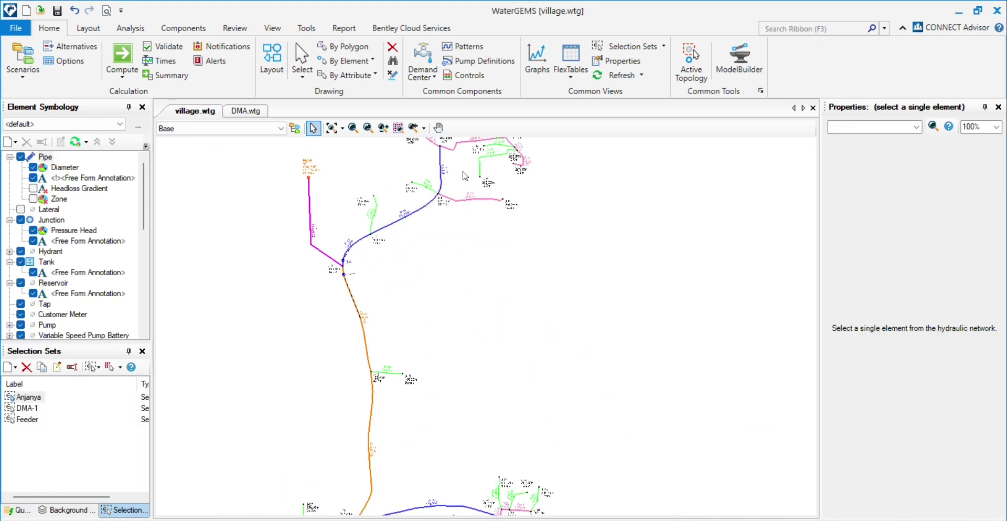
pyautogui.scroll(4, 325, 251)
pyautogui.scroll(-8, 325, 266)
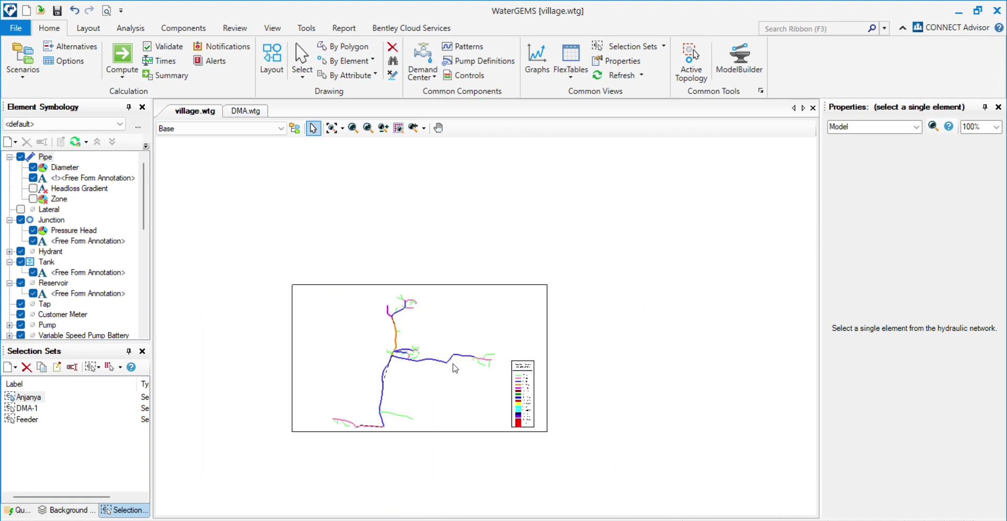
pyautogui.scroll(4, 440, 357)
pyautogui.scroll(-3, 441, 341)
pyautogui.click(571, 367)
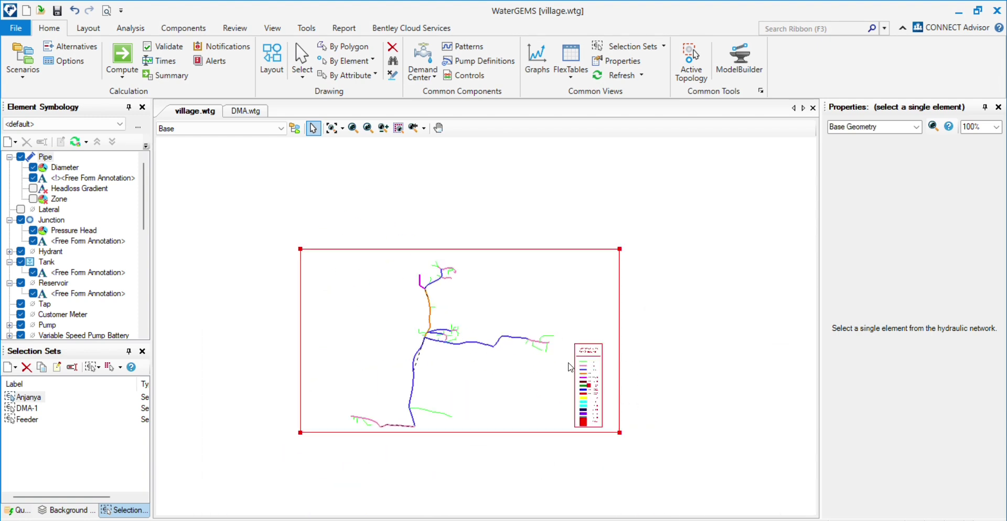
pyautogui.click(607, 372)
pyautogui.click(71, 168)
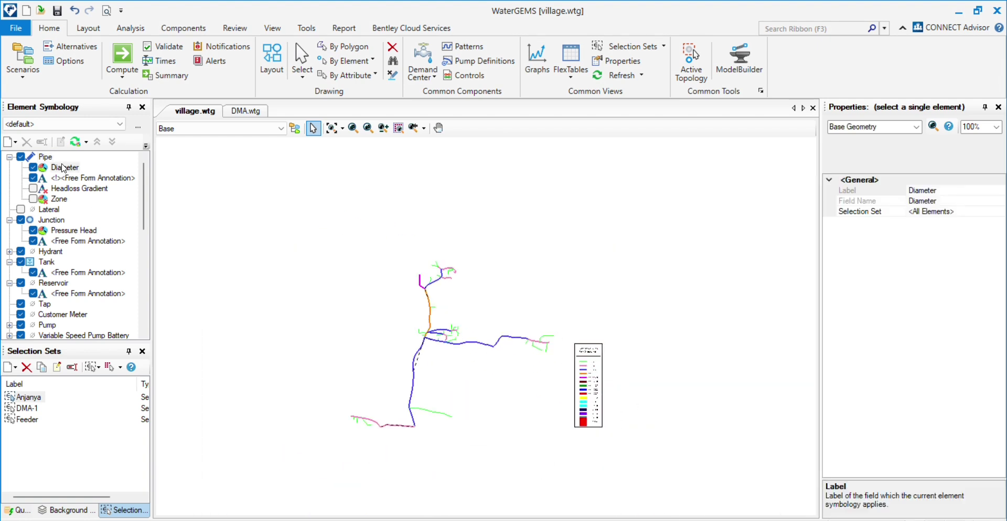
pyautogui.rightClick(71, 168)
pyautogui.click(122, 292)
pyautogui.rightClick(65, 201)
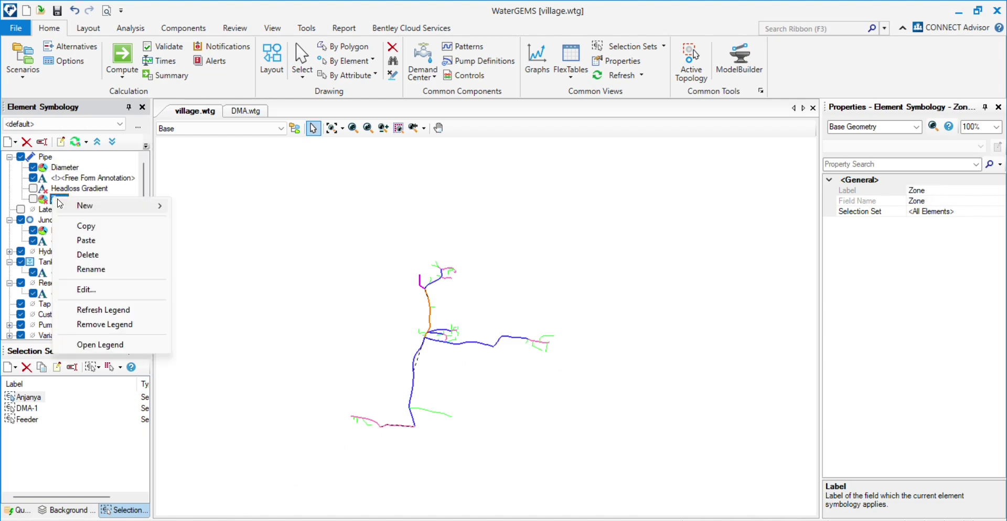
pyautogui.click(126, 324)
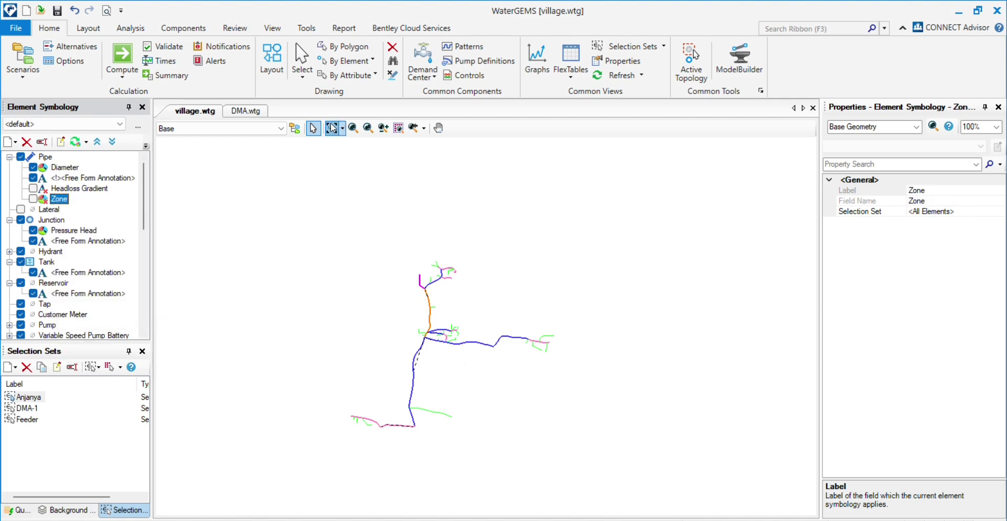
# Return to DMA.wtg and fit its full network in the view.
pyautogui.click(256, 112)
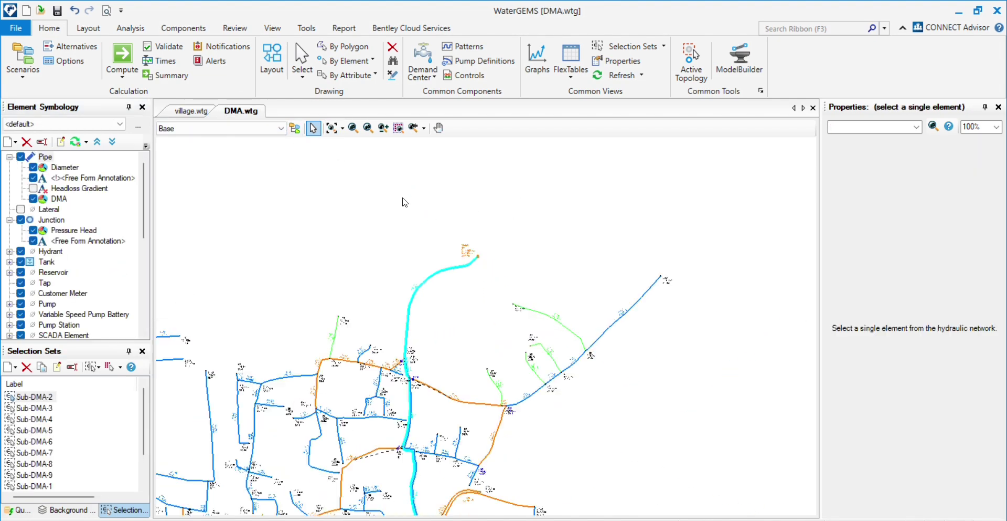
pyautogui.click(331, 128)
pyautogui.scroll(2, 527, 301)
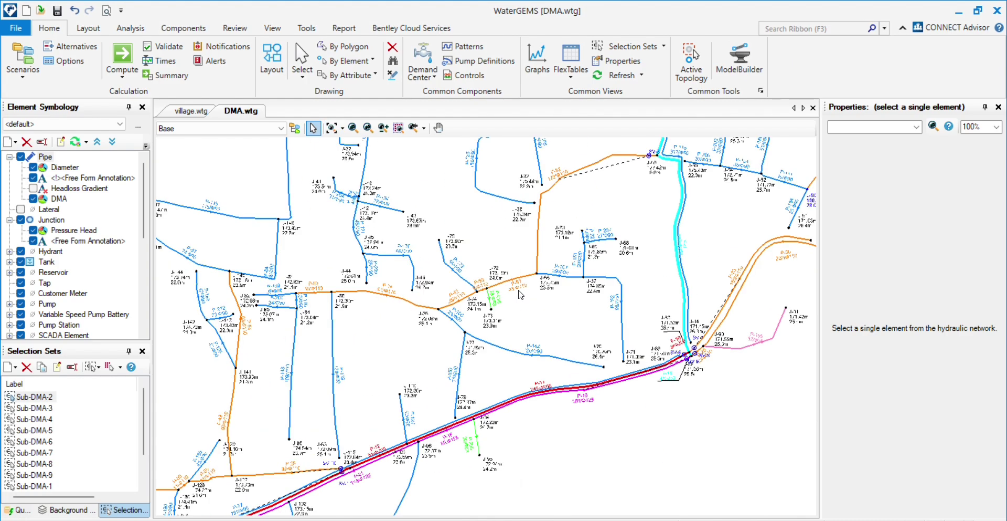
pyautogui.scroll(-2, 511, 317)
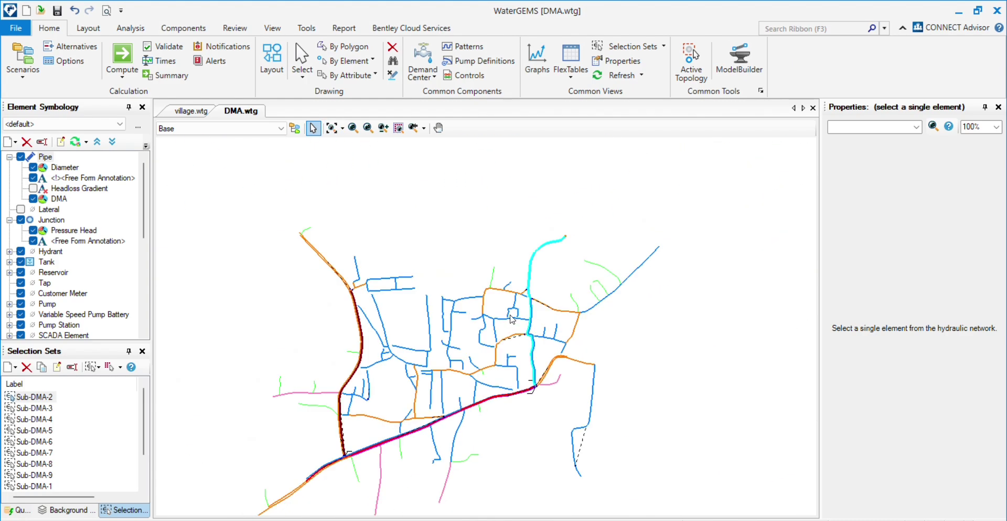
pyautogui.scroll(2, 570, 229)
pyautogui.scroll(3, 571, 228)
pyautogui.scroll(-2, 571, 228)
pyautogui.click(187, 115)
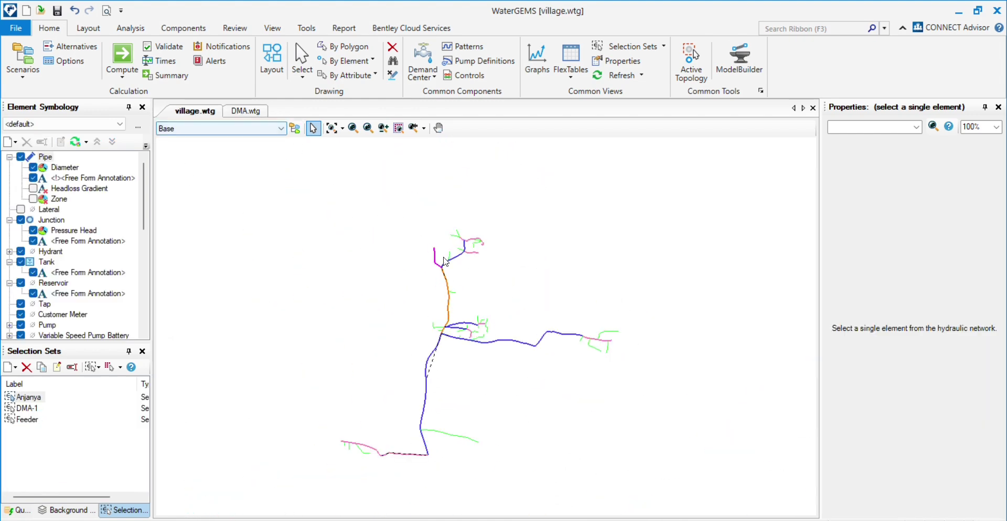
pyautogui.click(246, 112)
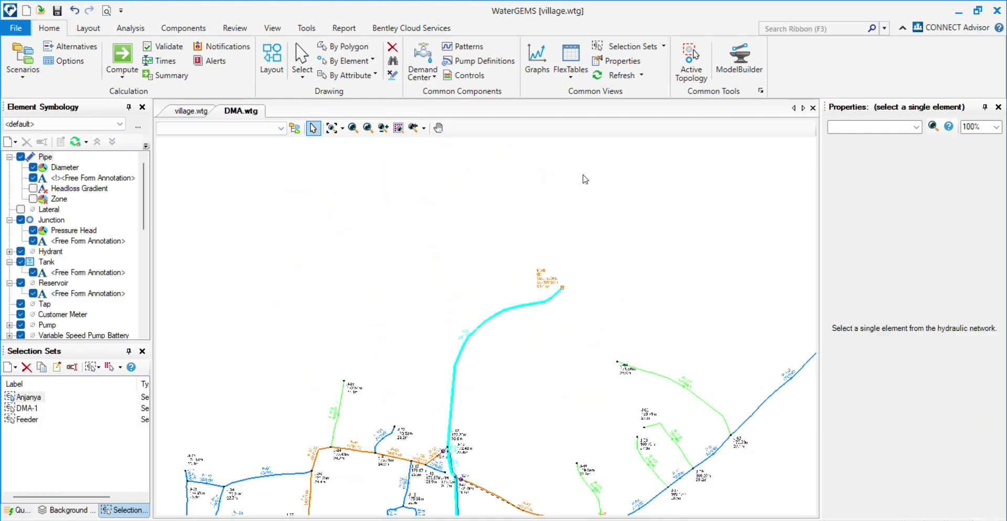
# In village.wtg, select every element of the village network for export.
pyautogui.click(195, 115)
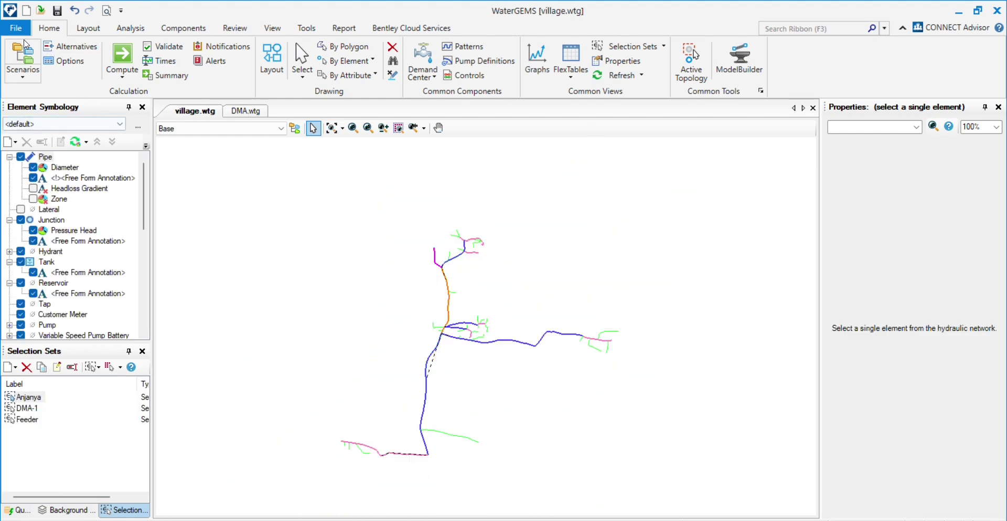
pyautogui.click(16, 28)
pyautogui.click(32, 386)
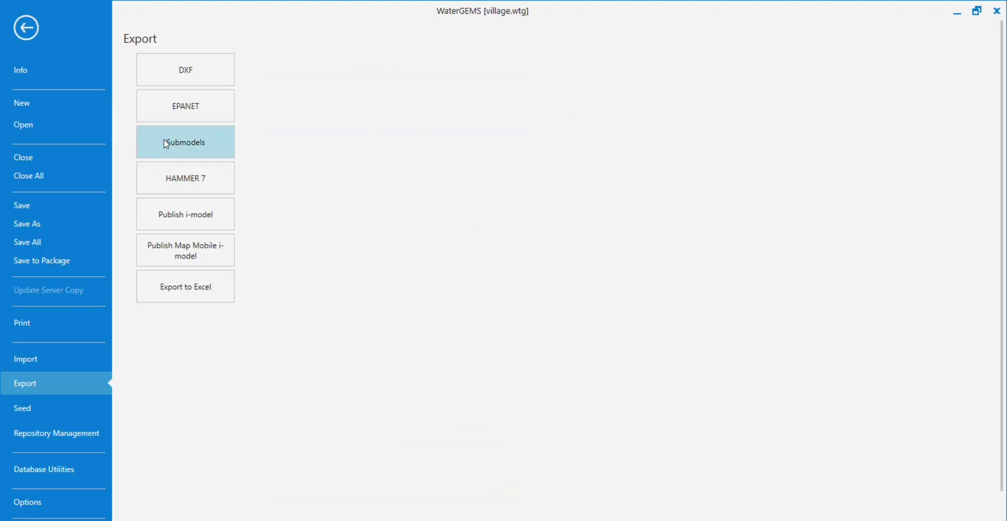
pyautogui.click(212, 148)
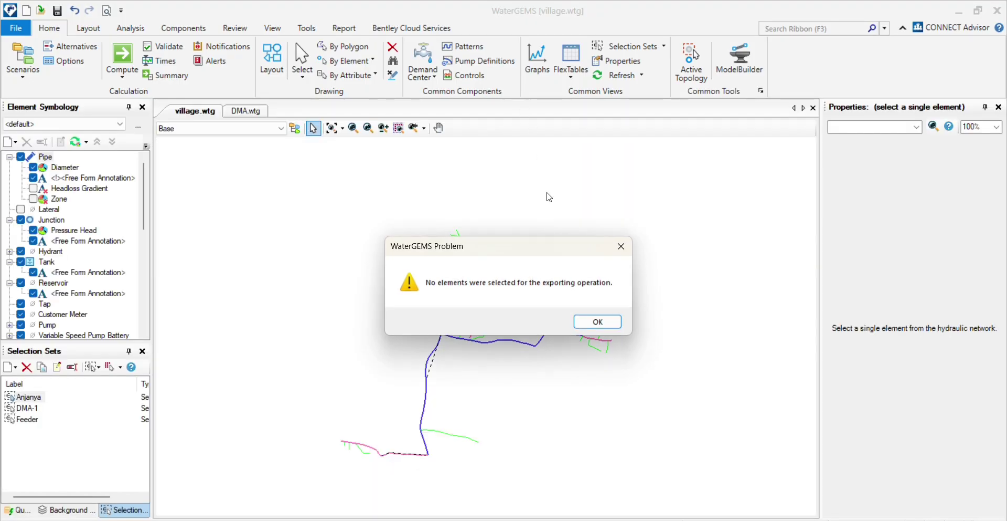
pyautogui.click(622, 246)
pyautogui.moveTo(370, 240); pyautogui.dragTo(611, 452)
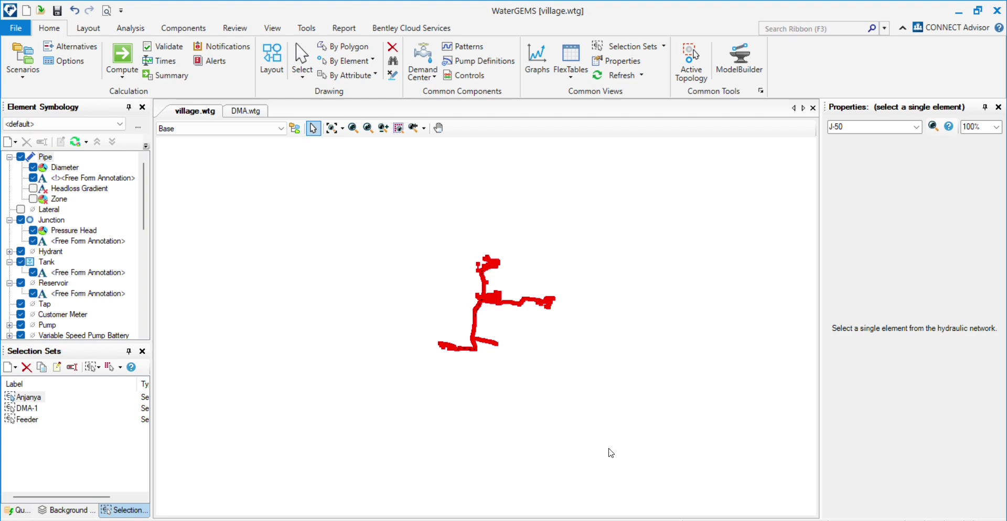
# Export the selection as a submodel file named village and close the completion notice.
pyautogui.click(22, 33)
pyautogui.click(33, 388)
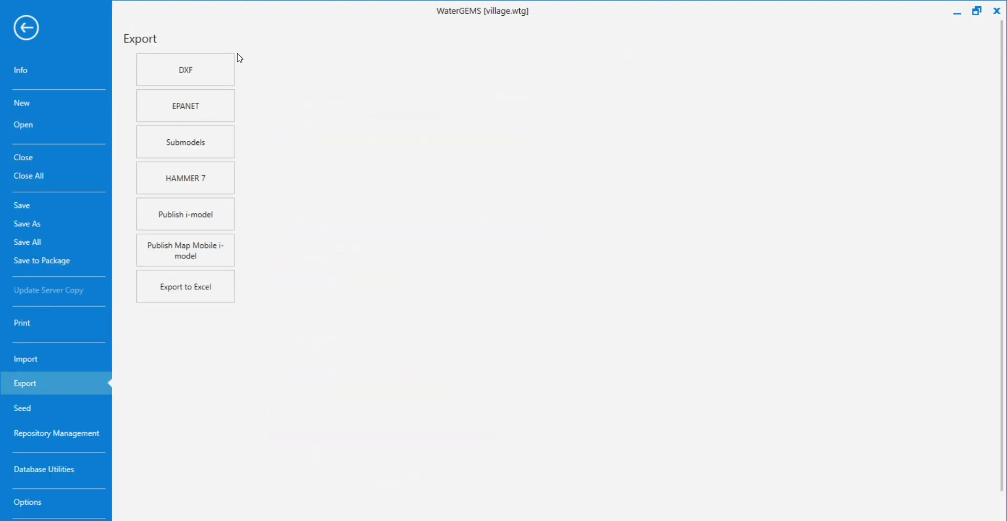
pyautogui.click(205, 148)
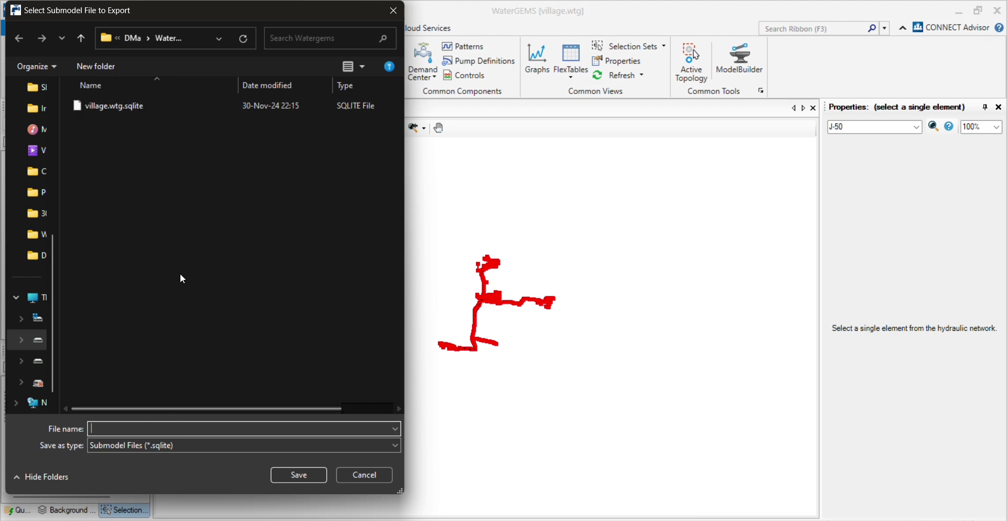
pyautogui.write('v')
pyautogui.press('Down')
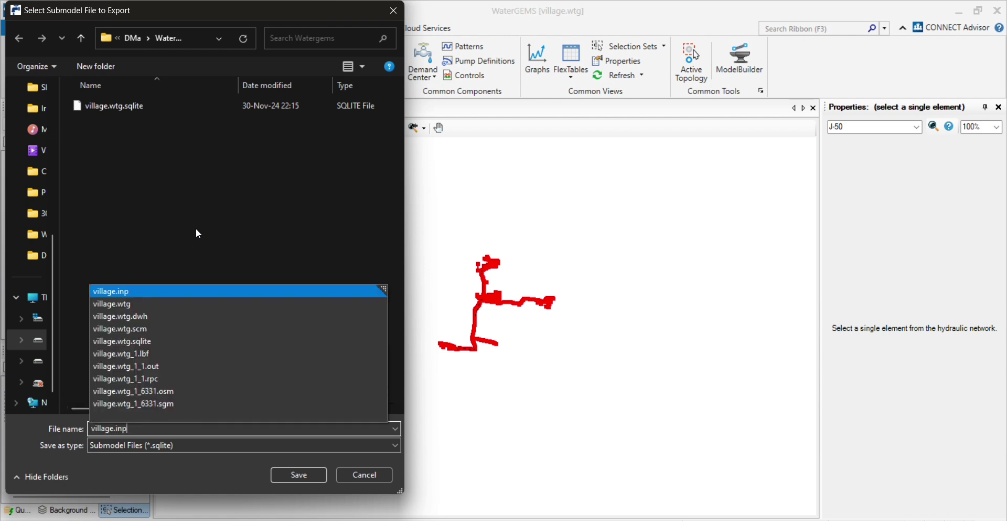
pyautogui.press('BackSpace')
pyautogui.press('BackSpace')
pyautogui.press('BackSpace')
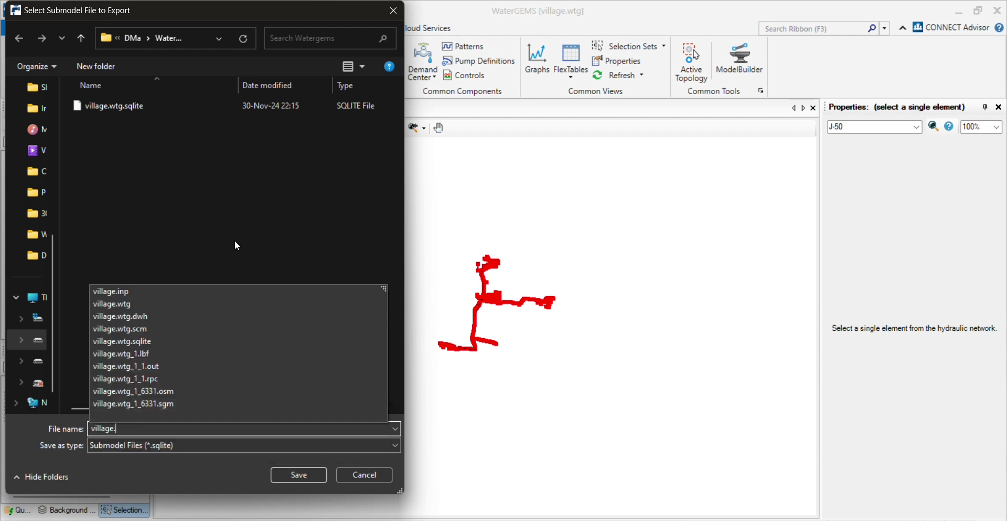
pyautogui.press('BackSpace')
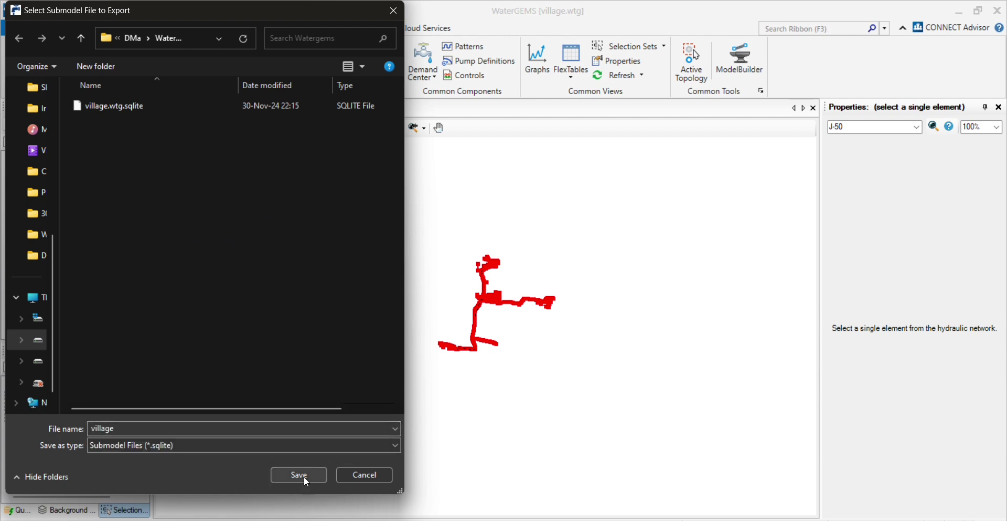
pyautogui.click(304, 476)
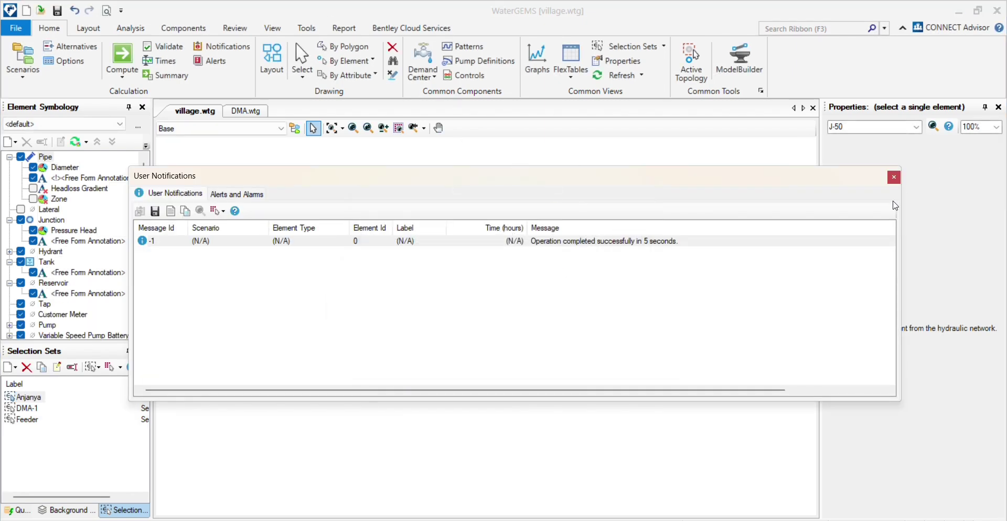
pyautogui.click(894, 177)
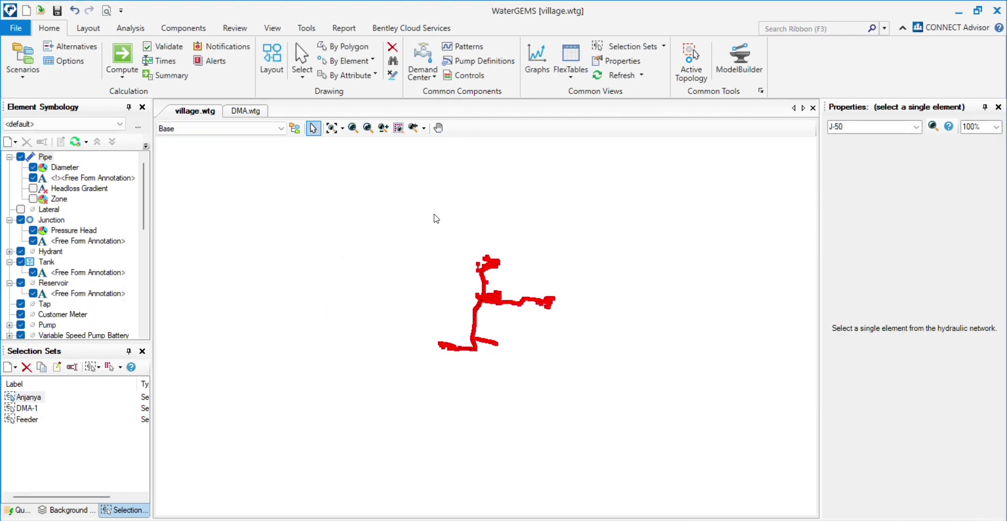
# In DMA.wtg, import the village.sqlite file via File > Import > Submodels, confirming Yes.
pyautogui.moveTo(431, 258); pyautogui.dragTo(367, 243)
pyautogui.click(331, 127)
pyautogui.click(245, 111)
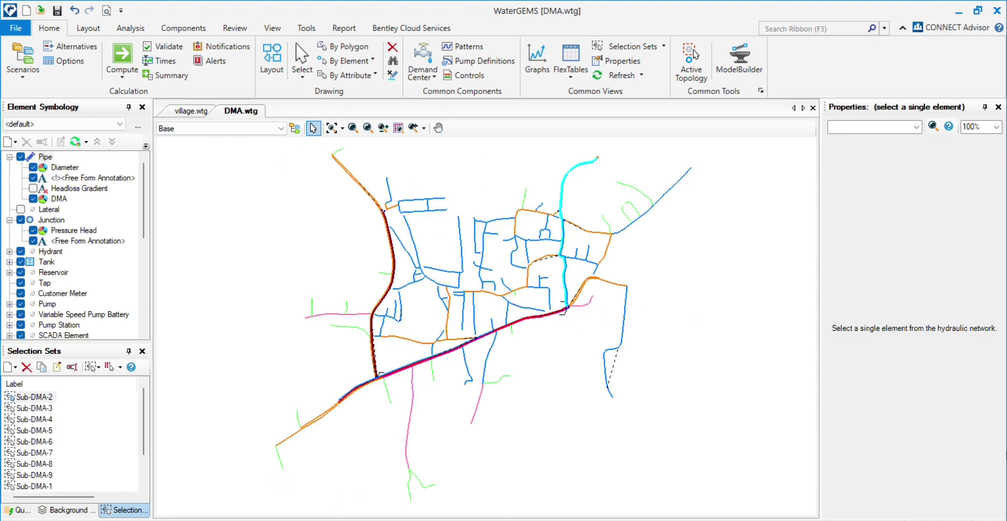
pyautogui.click(16, 31)
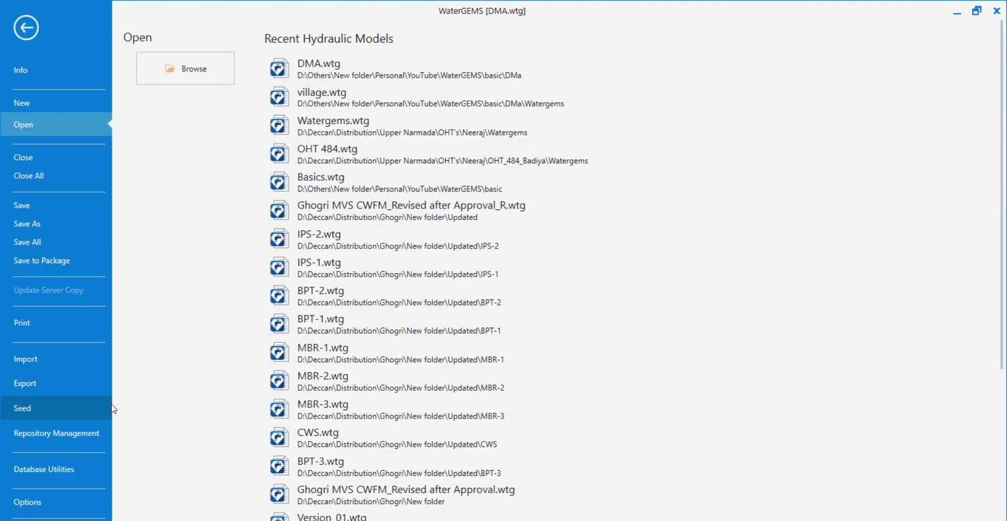
pyautogui.click(43, 362)
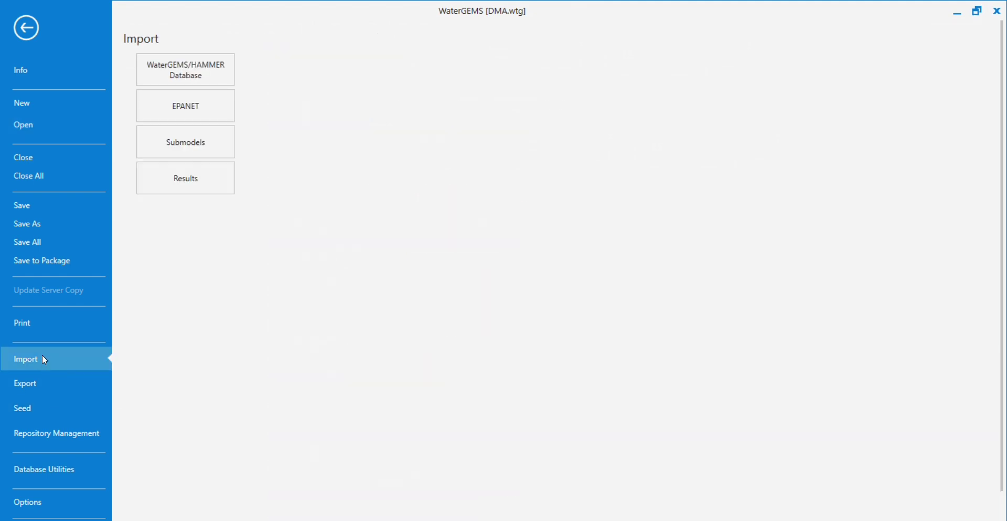
pyautogui.click(185, 152)
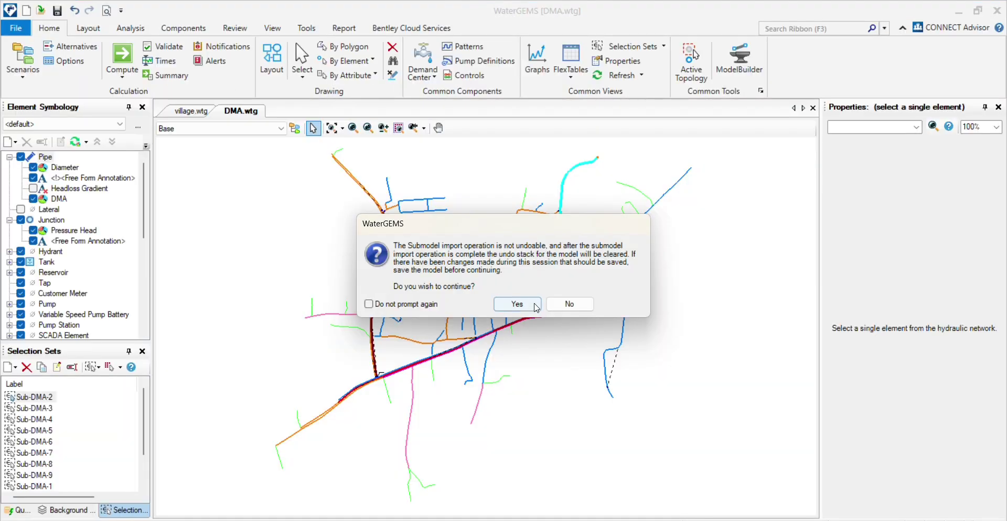
pyautogui.click(517, 304)
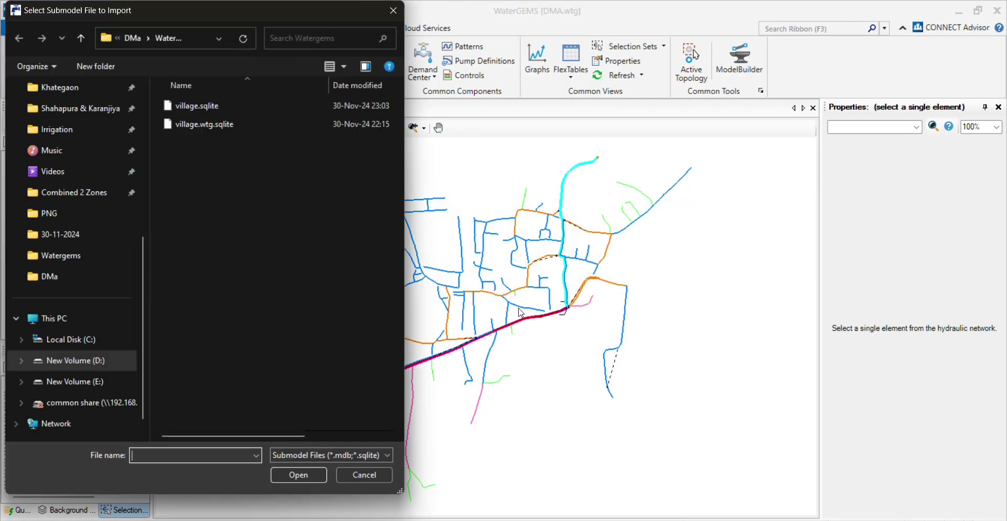
pyautogui.click(224, 125)
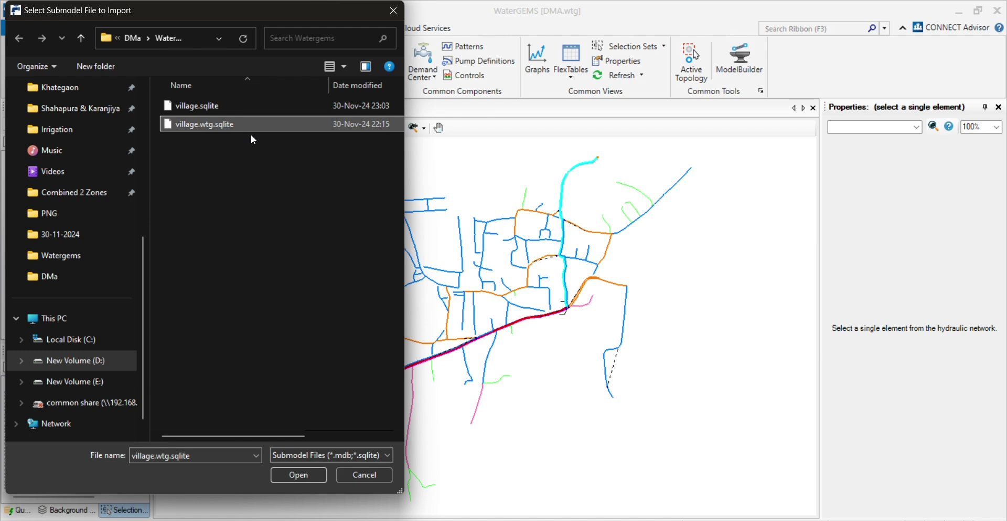
pyautogui.click(222, 110)
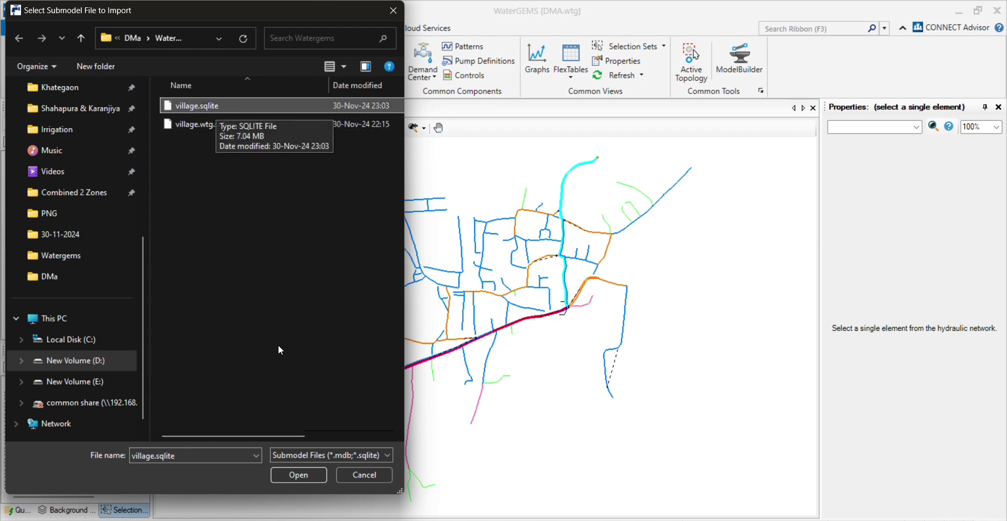
pyautogui.click(299, 474)
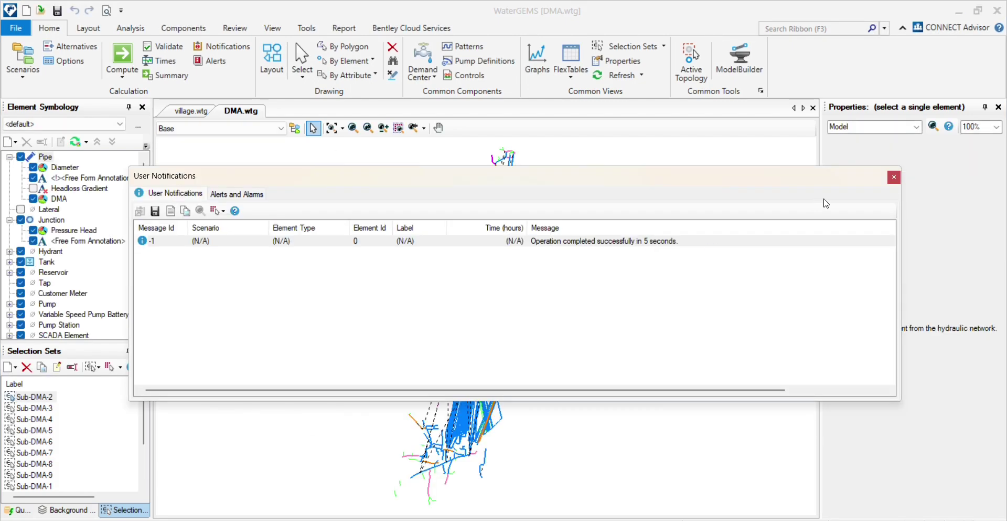
# Close the import notification and inspect the network, briefly selecting all pipes then clearing.
pyautogui.click(894, 177)
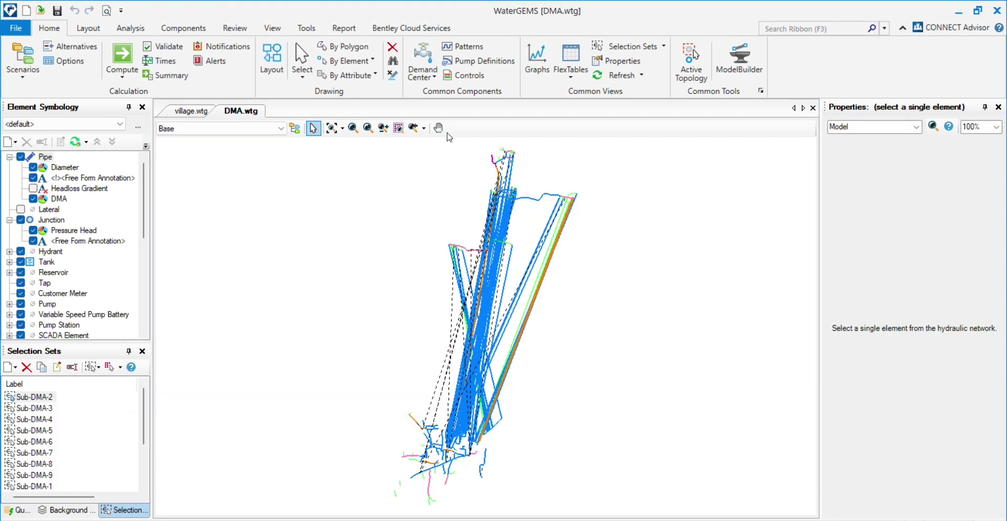
pyautogui.scroll(2, 530, 297)
pyautogui.scroll(-4, 548, 288)
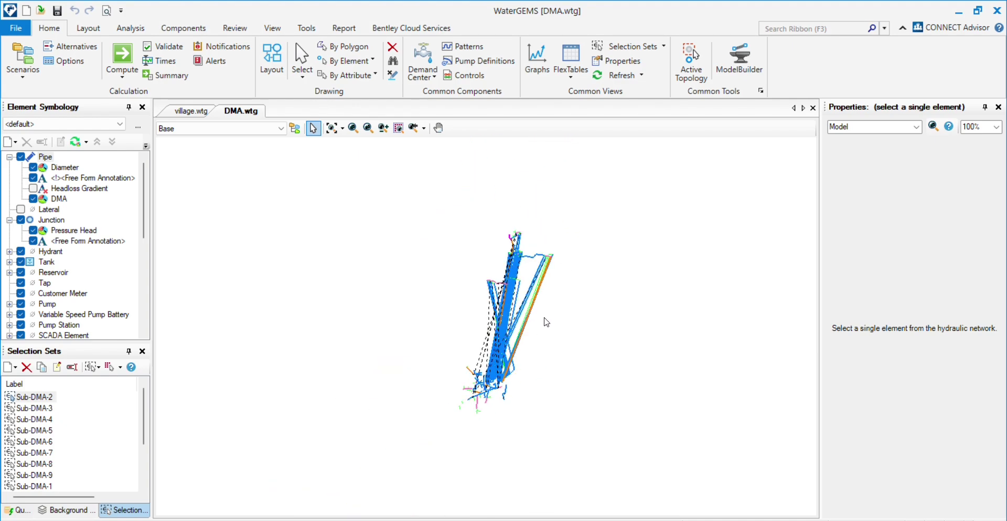
pyautogui.scroll(3, 509, 318)
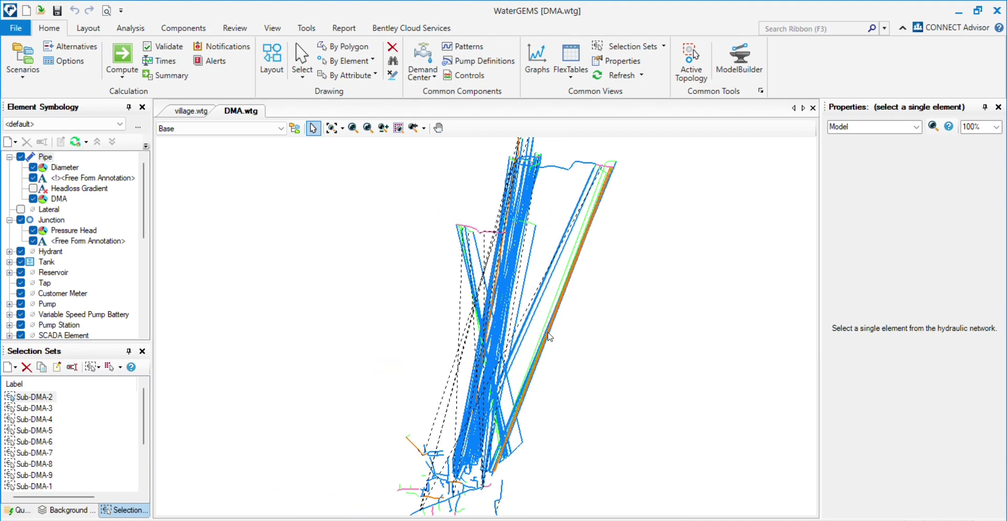
pyautogui.scroll(2, 550, 337)
pyautogui.scroll(-3, 531, 348)
pyautogui.scroll(2, 472, 339)
pyautogui.scroll(-2, 466, 337)
pyautogui.scroll(3, 465, 337)
pyautogui.scroll(-2, 545, 339)
pyautogui.hotkey('ctrl', 'a')
pyautogui.scroll(3, 589, 299)
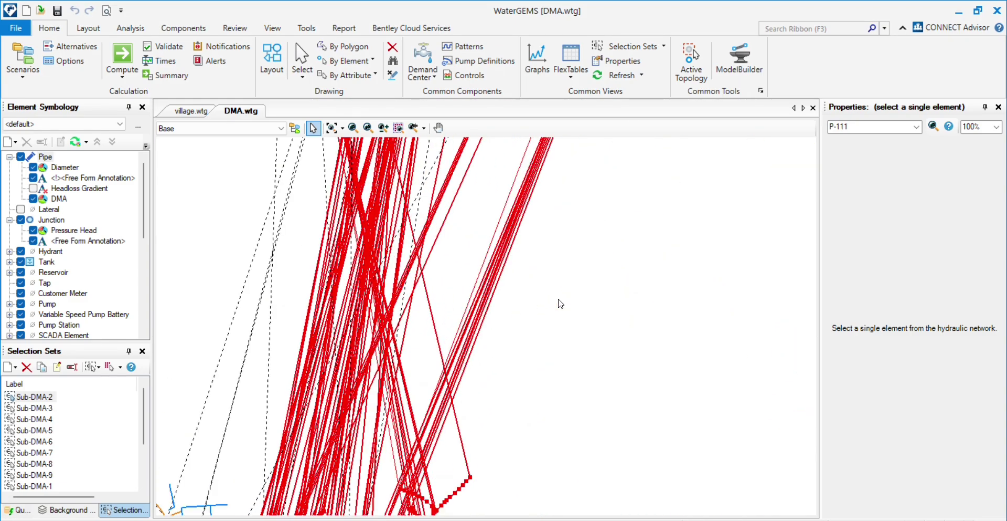
pyautogui.moveTo(544, 341); pyautogui.dragTo(544, 344)
# Zoom around the merged network to inspect the village pipes, then fit everything in view.
pyautogui.scroll(-2, 547, 354)
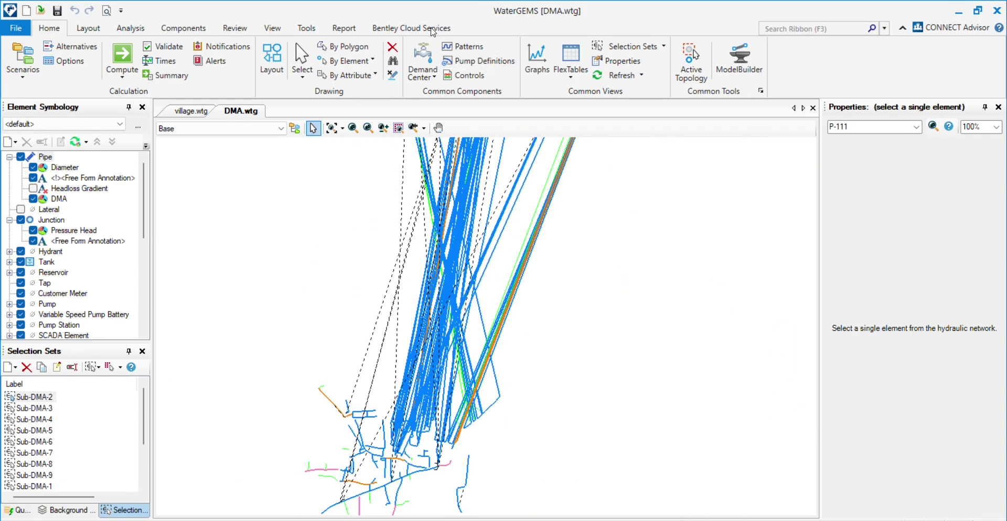
pyautogui.scroll(3, 461, 351)
pyautogui.scroll(-2, 555, 345)
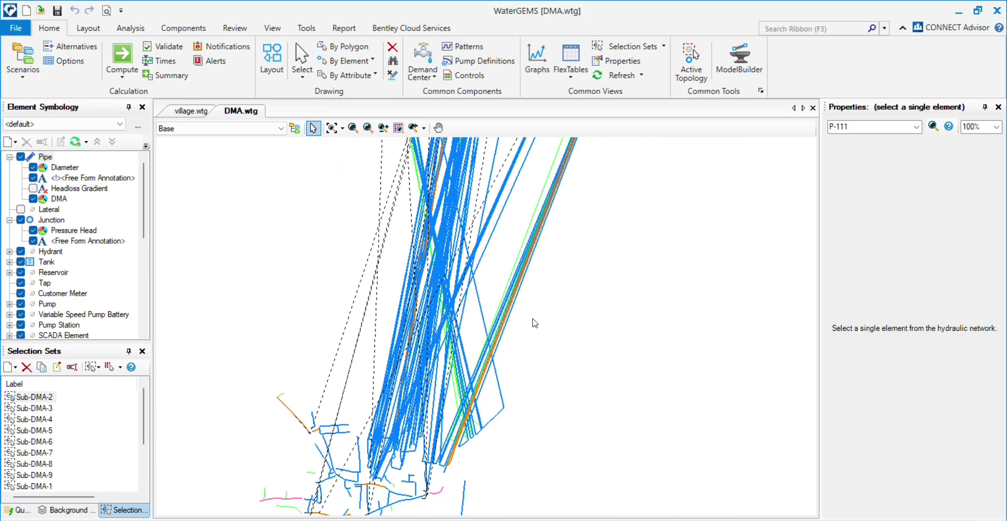
pyautogui.scroll(3, 448, 311)
pyautogui.scroll(-1, 409, 339)
pyautogui.scroll(-2, 408, 340)
pyautogui.scroll(3, 470, 333)
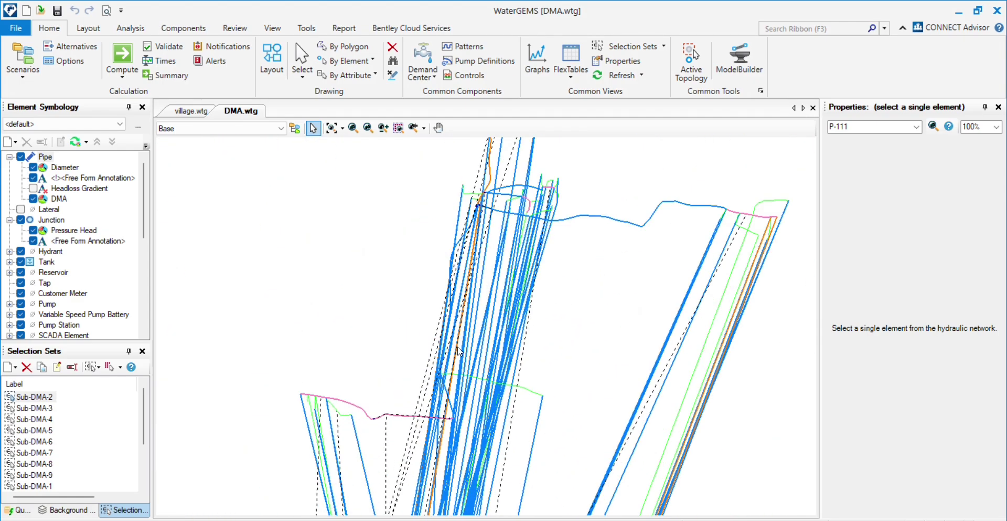
pyautogui.scroll(-2, 469, 334)
pyautogui.scroll(2, 494, 299)
pyautogui.scroll(-2, 517, 267)
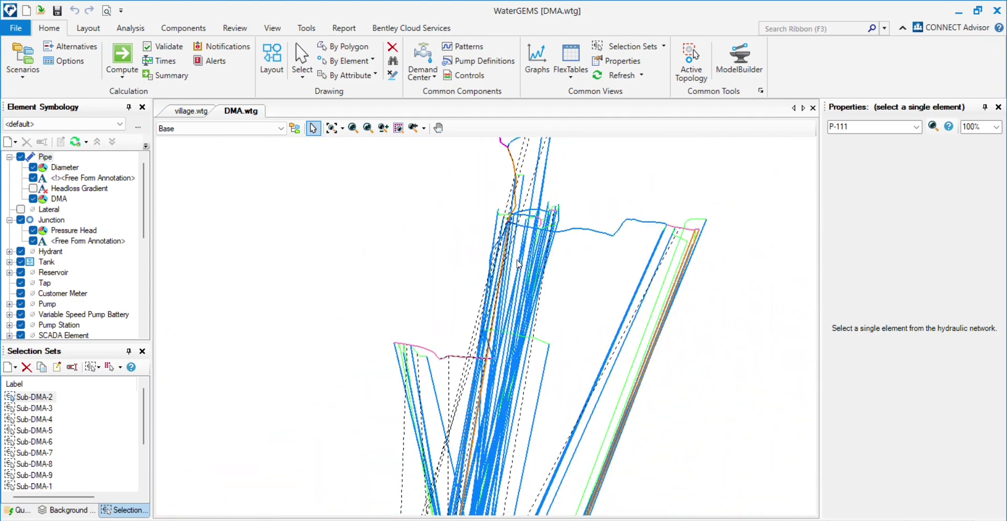
pyautogui.scroll(-4, 470, 255)
pyautogui.scroll(5, 458, 380)
pyautogui.scroll(-3, 458, 380)
pyautogui.scroll(1, 472, 335)
pyautogui.scroll(-3, 493, 304)
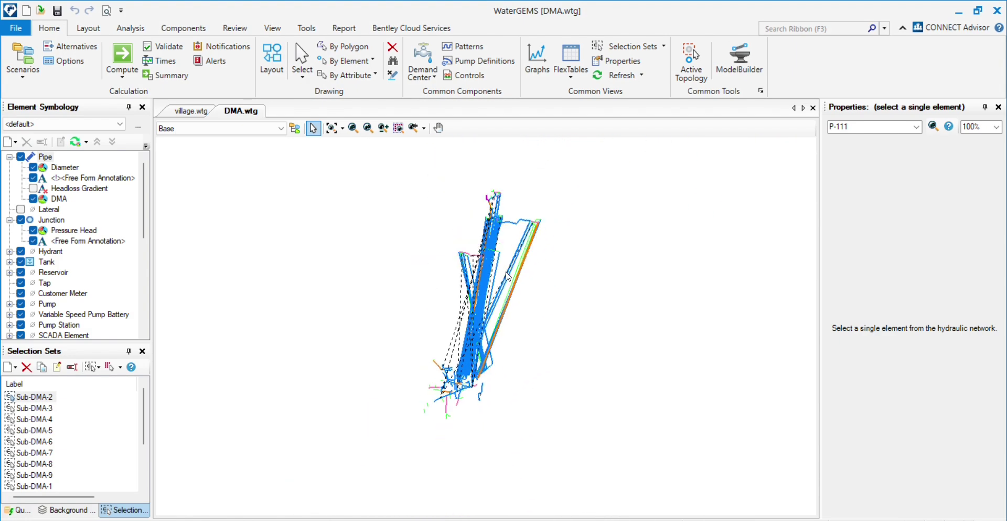
pyautogui.scroll(1, 507, 275)
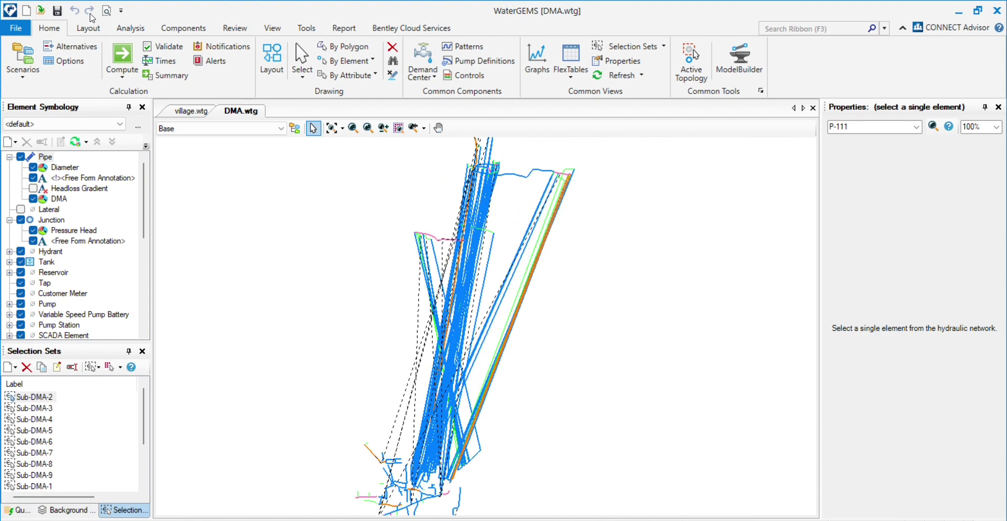
pyautogui.click(332, 128)
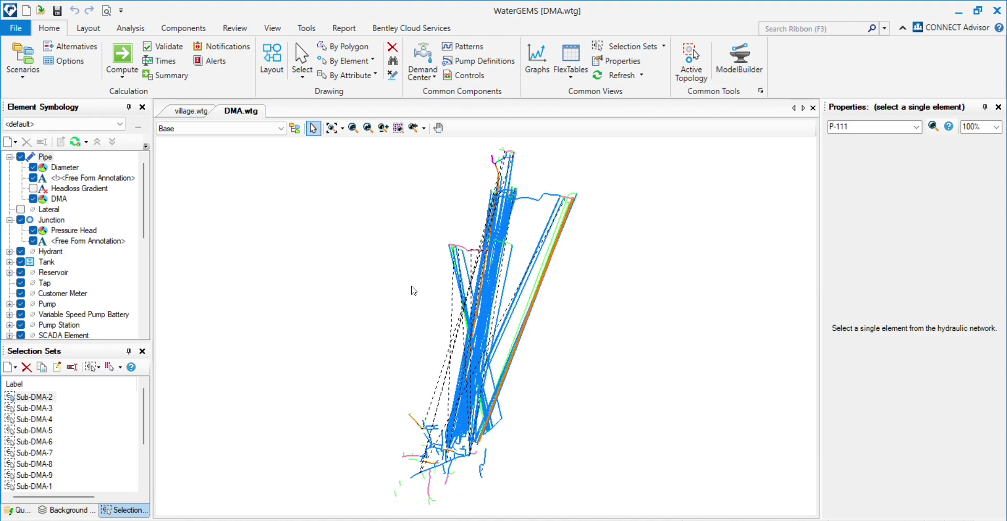
pyautogui.scroll(3, 483, 427)
pyautogui.scroll(-3, 718, 299)
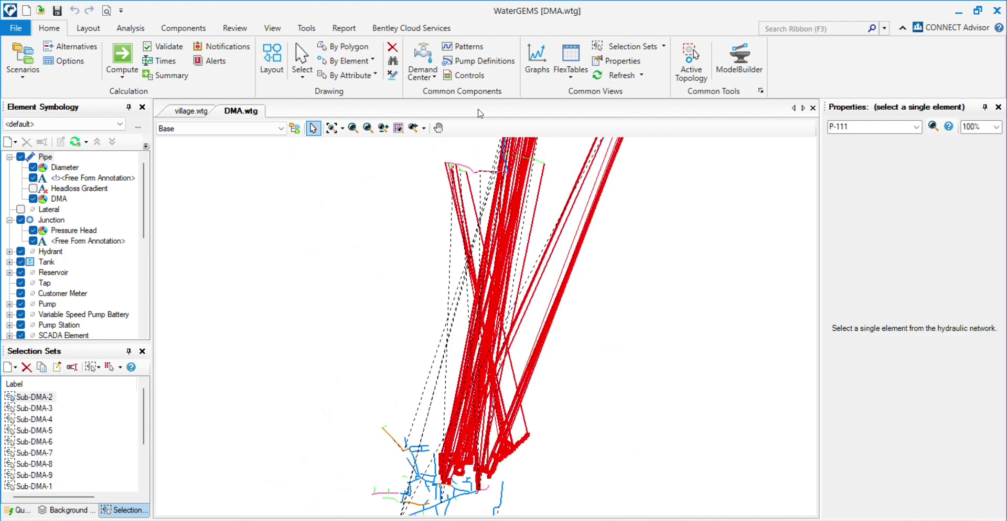
# Close DMA.wtg without saving, reopen it from Recent, and dismiss the missing background warning.
pyautogui.click(263, 218)
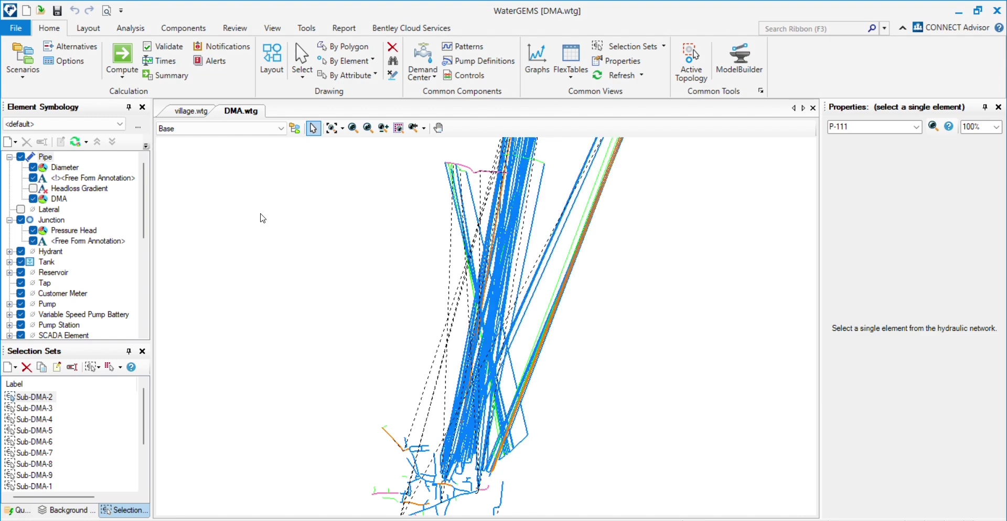
pyautogui.click(258, 112)
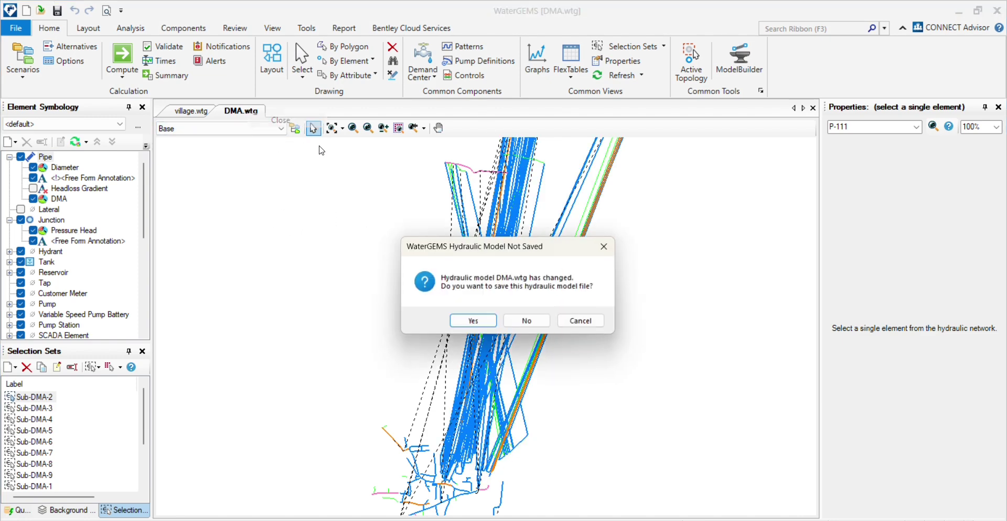
pyautogui.click(525, 321)
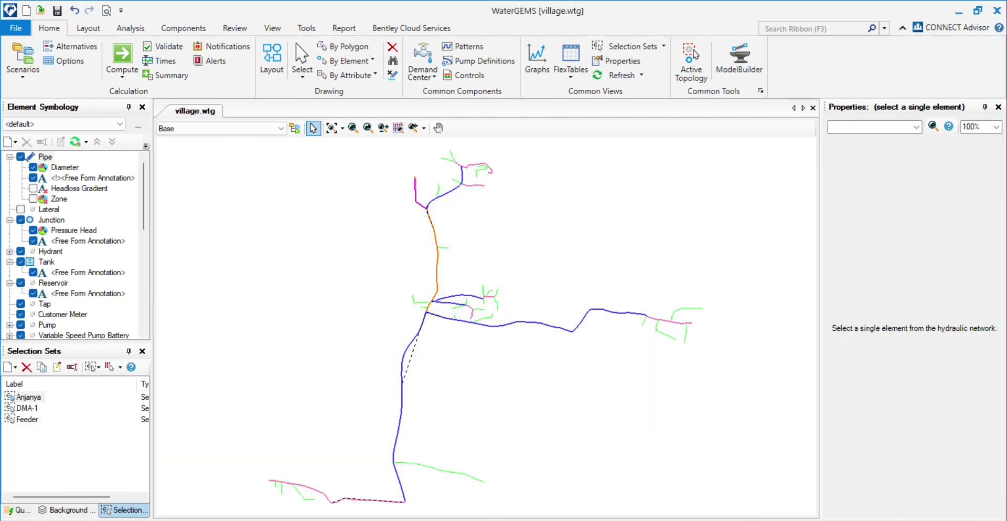
pyautogui.click(15, 28)
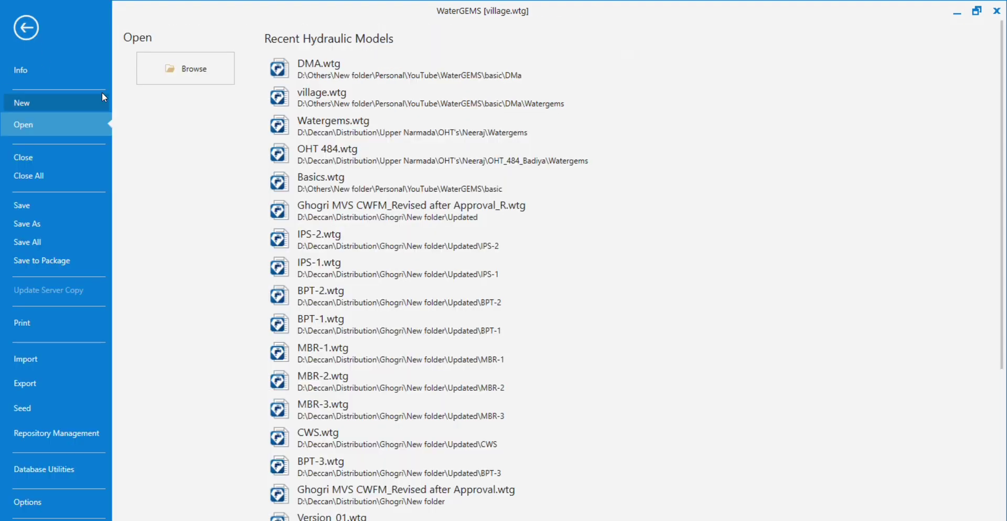
pyautogui.click(379, 72)
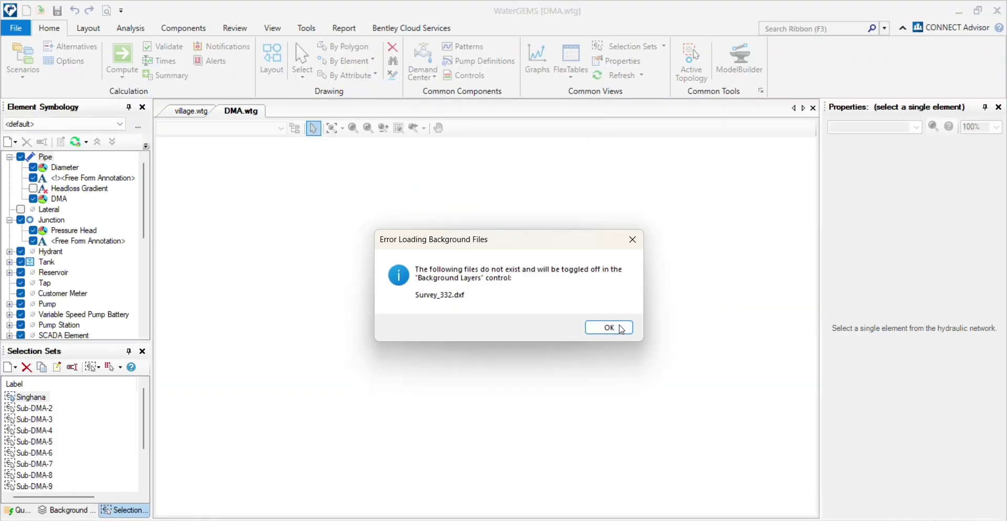
pyautogui.click(621, 328)
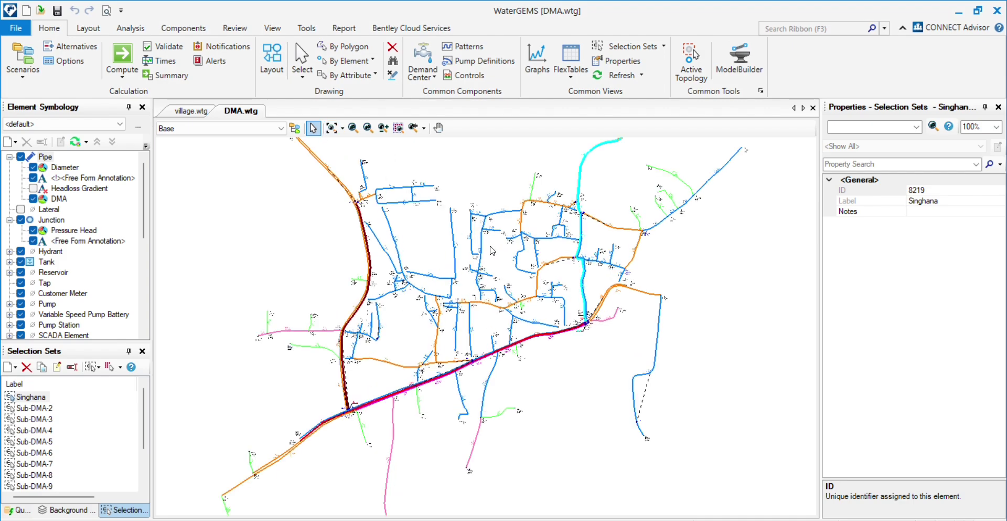
pyautogui.scroll(-3, 492, 251)
pyautogui.scroll(10, 504, 200)
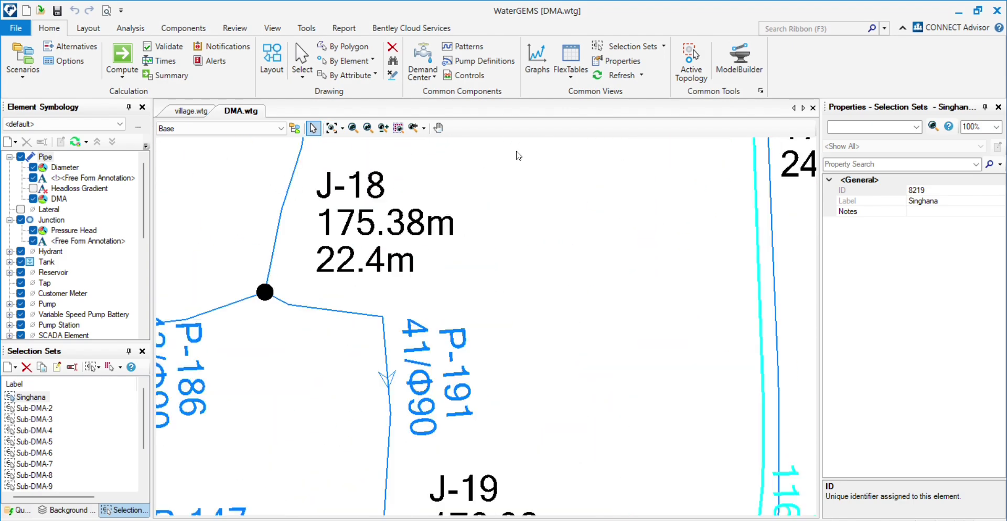
pyautogui.scroll(-5, 517, 157)
pyautogui.scroll(4, 516, 157)
# In the Pipe FlexTable, relabel all pipes by appending prefix B_, check the labels, and close.
pyautogui.click(571, 63)
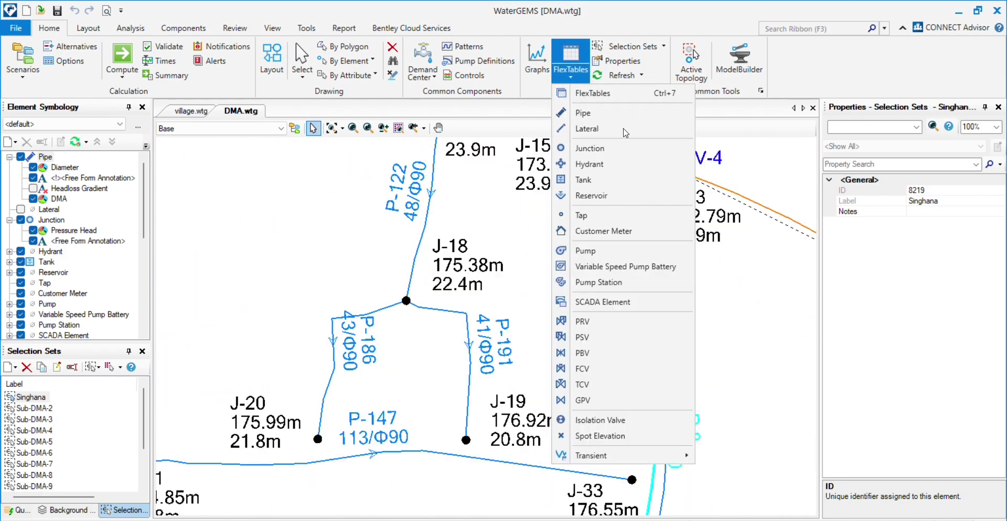
pyautogui.click(608, 116)
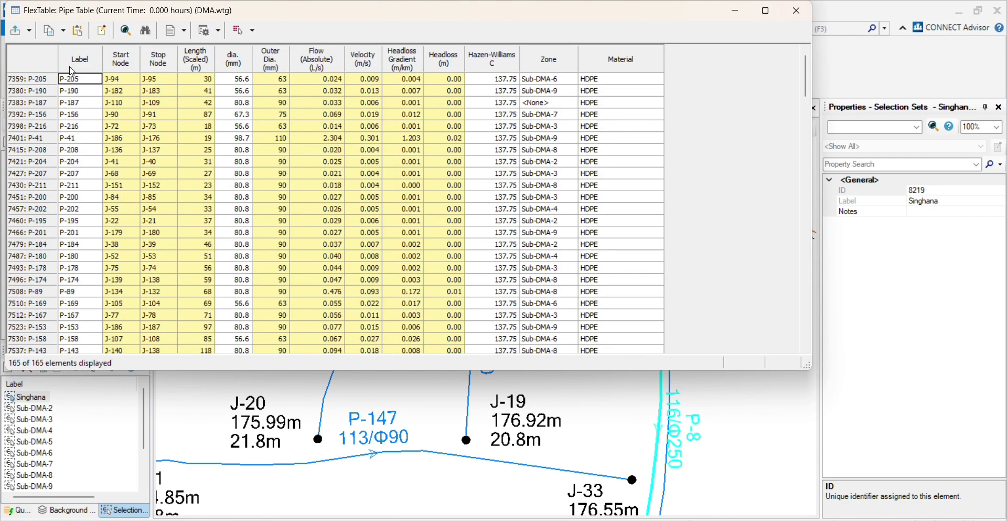
pyautogui.rightClick(78, 50)
pyautogui.click(144, 195)
pyautogui.click(444, 104)
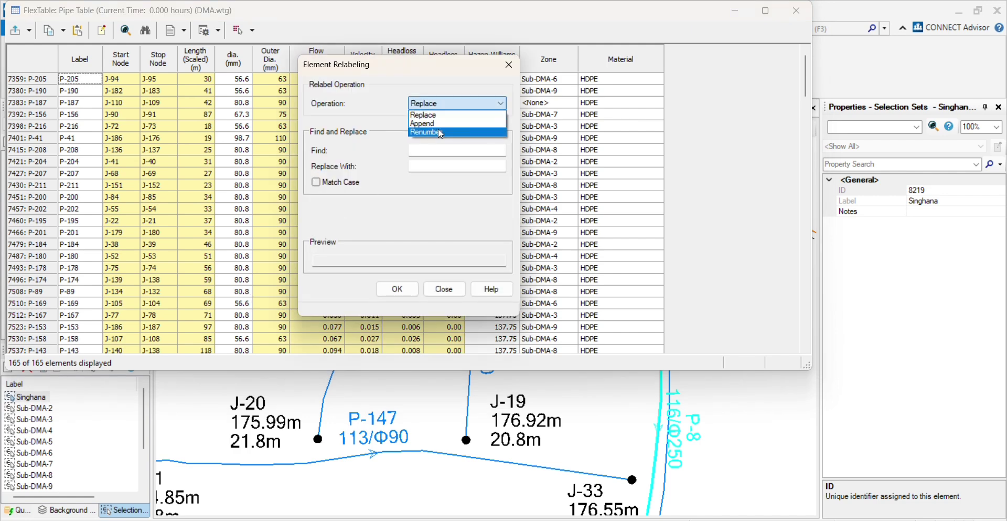
pyautogui.click(434, 125)
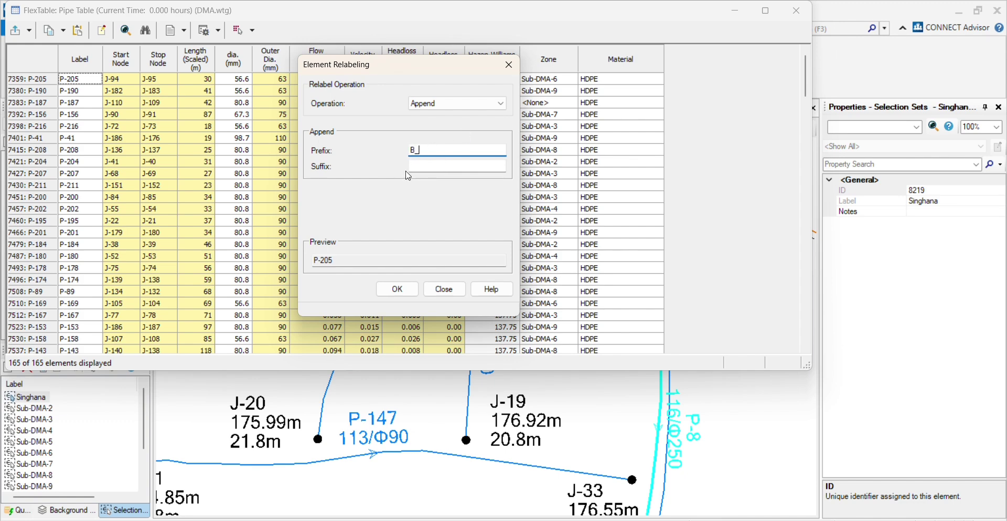
pyautogui.click(397, 288)
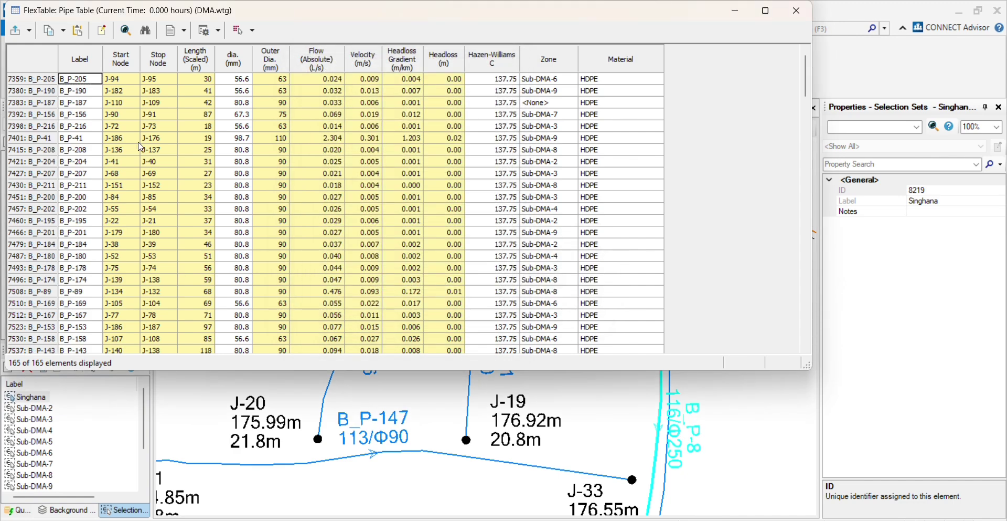
pyautogui.moveTo(81, 85); pyautogui.dragTo(77, 339)
pyautogui.click(74, 325)
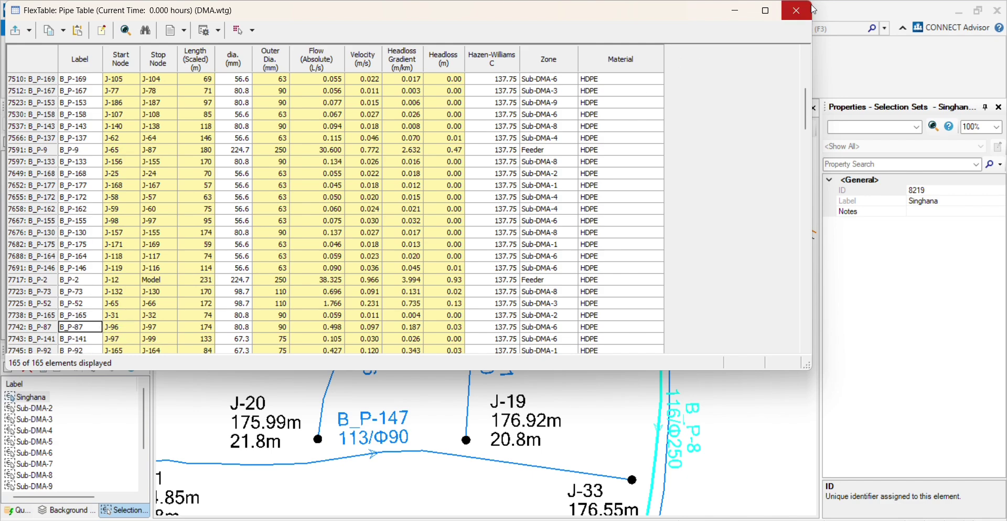
pyautogui.click(796, 10)
# In the Junction FlexTable, relabel all junctions by appending prefix B_, then close the table.
pyautogui.click(571, 79)
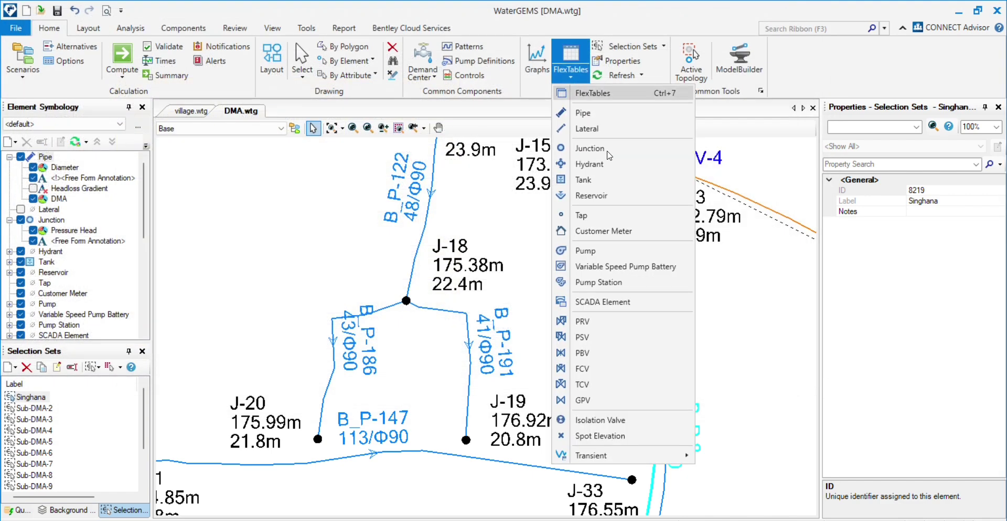
pyautogui.click(588, 144)
pyautogui.rightClick(266, 162)
pyautogui.click(316, 295)
pyautogui.click(507, 171)
pyautogui.click(507, 186)
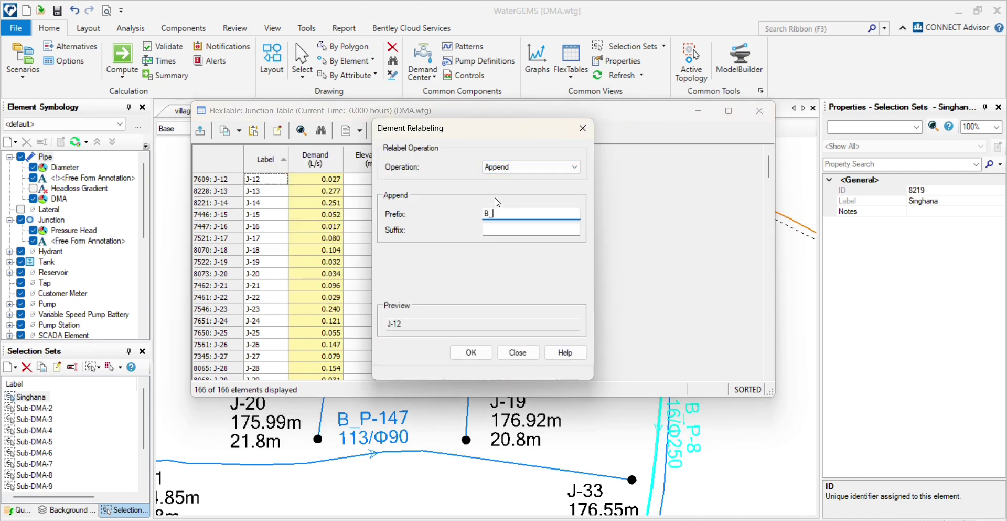
pyautogui.click(470, 352)
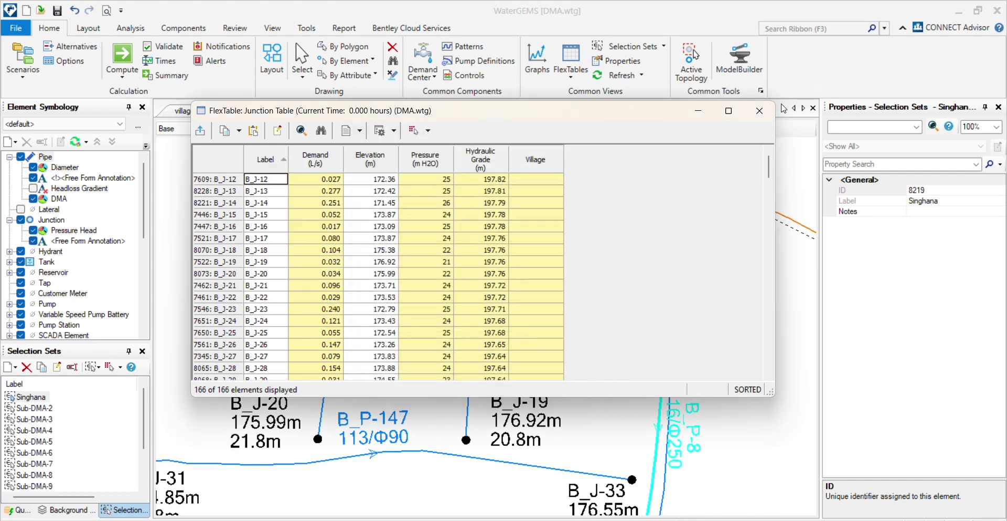
pyautogui.click(759, 110)
# Fit the network in view and inspect pipe B_P-20 to confirm the new labels.
pyautogui.click(332, 127)
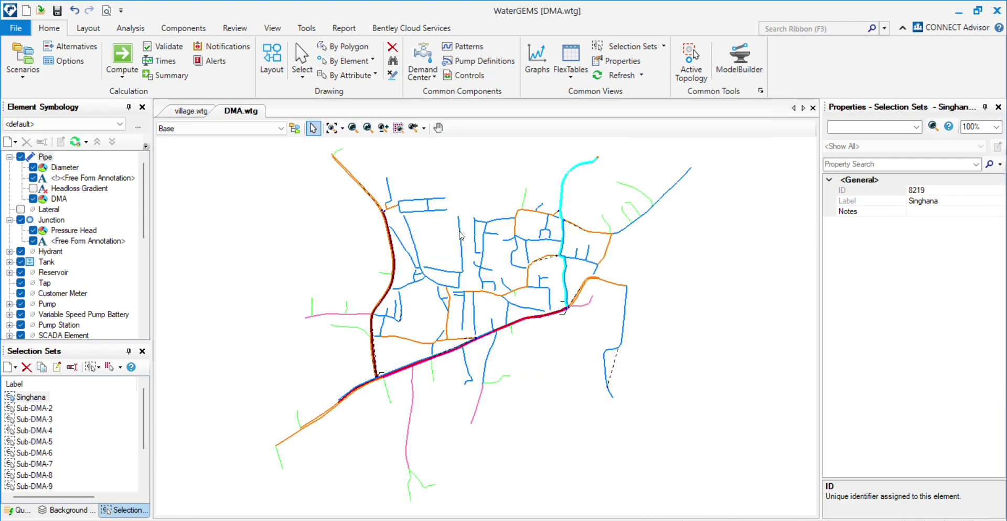
pyautogui.scroll(10, 471, 240)
pyautogui.click(367, 334)
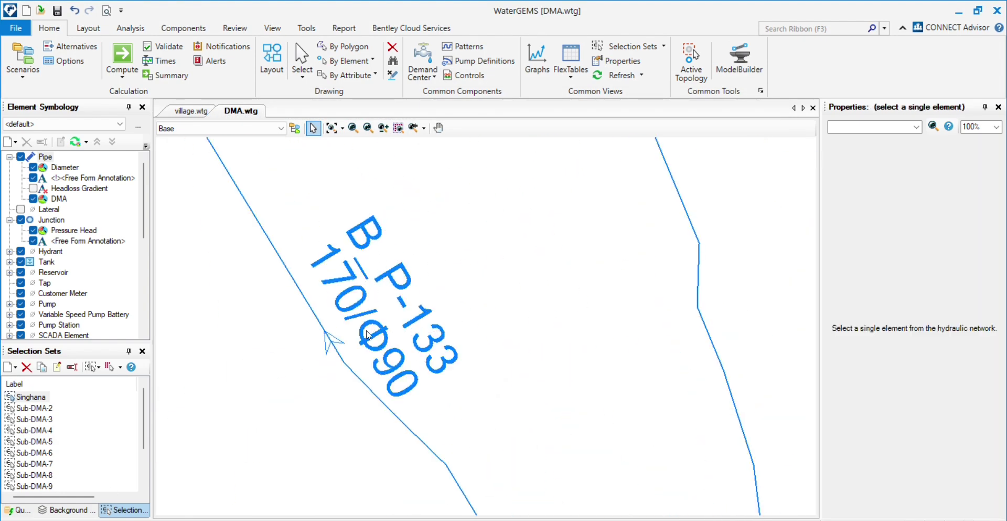
pyautogui.scroll(-5, 390, 315)
pyautogui.scroll(3, 414, 294)
pyautogui.scroll(-4, 417, 315)
pyautogui.scroll(5, 418, 304)
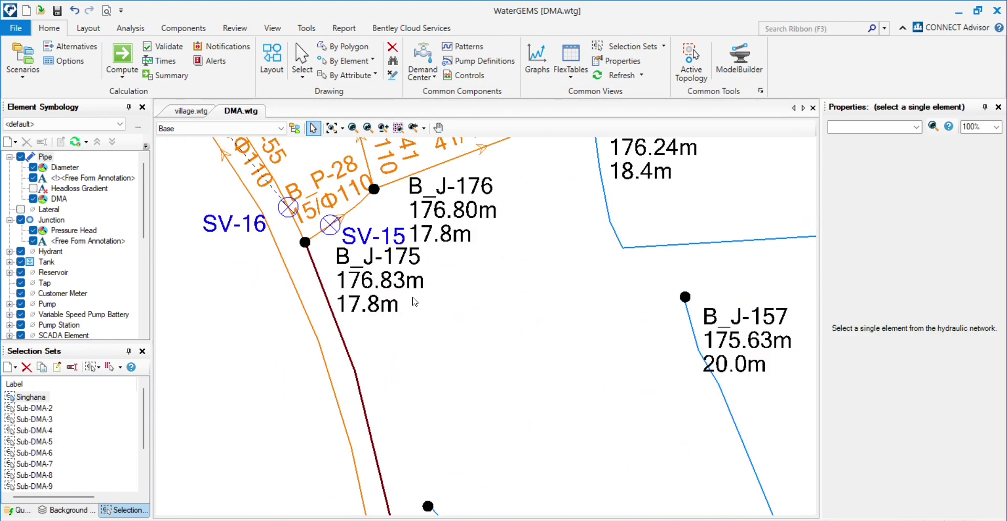
pyautogui.click(342, 276)
pyautogui.scroll(-3, 367, 268)
pyautogui.press('Escape')
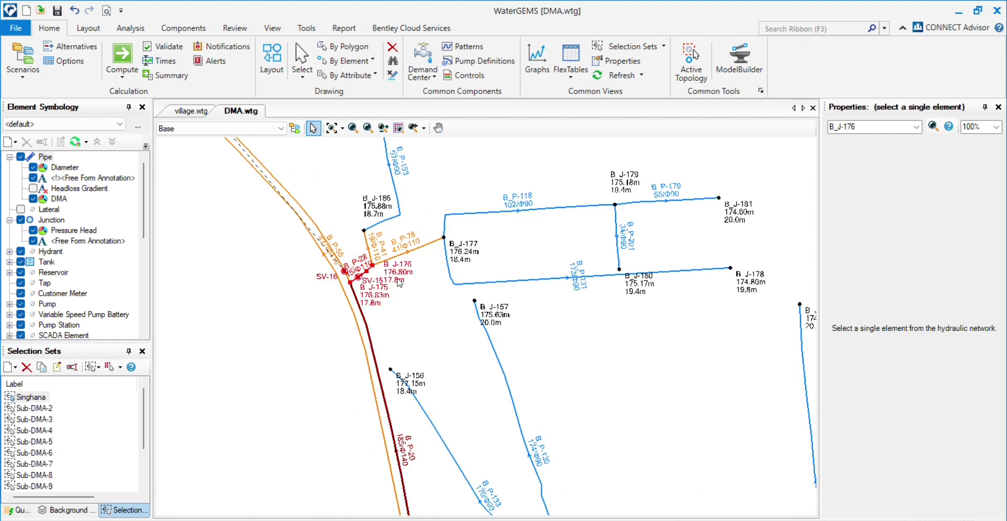
pyautogui.click(332, 127)
pyautogui.scroll(-2, 456, 320)
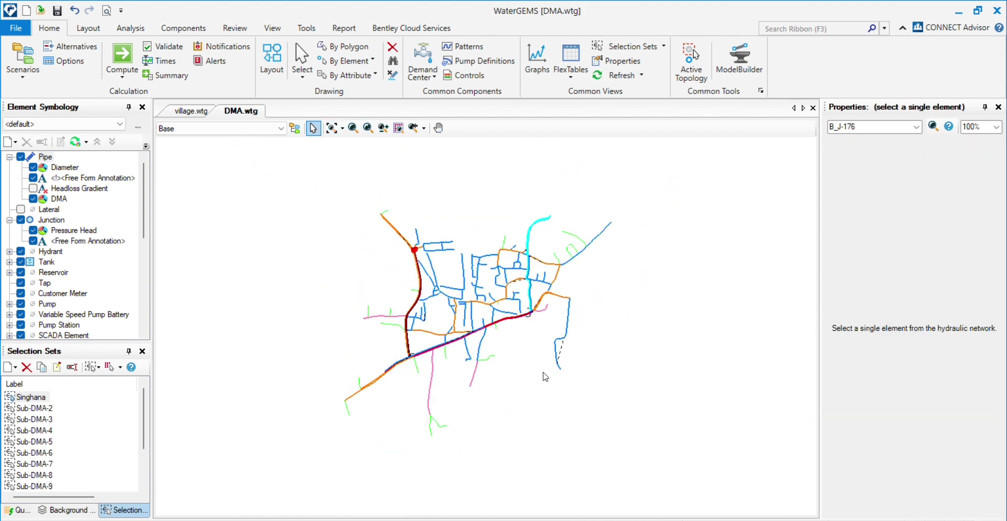
# Import the village submodel file into DMA.wtg and dismiss the user notifications.
pyautogui.click(17, 31)
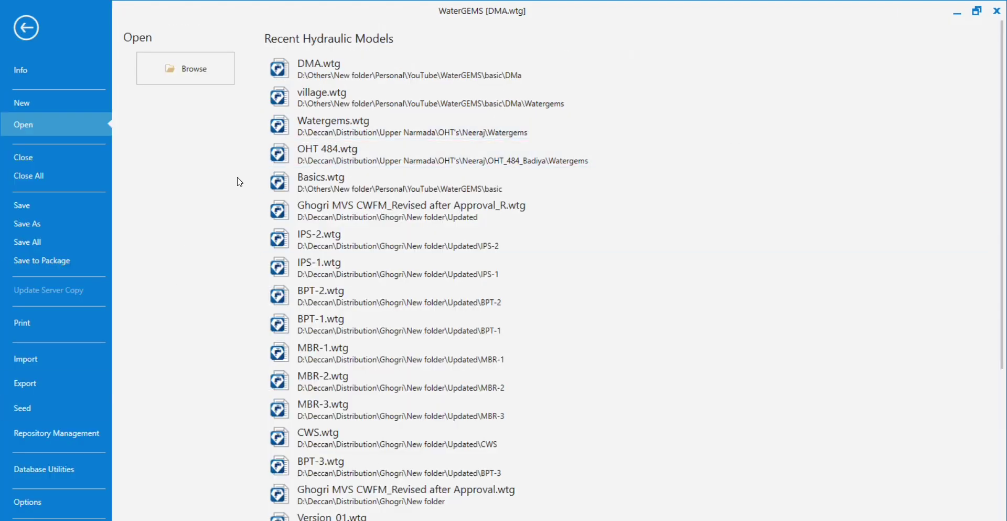
pyautogui.click(65, 364)
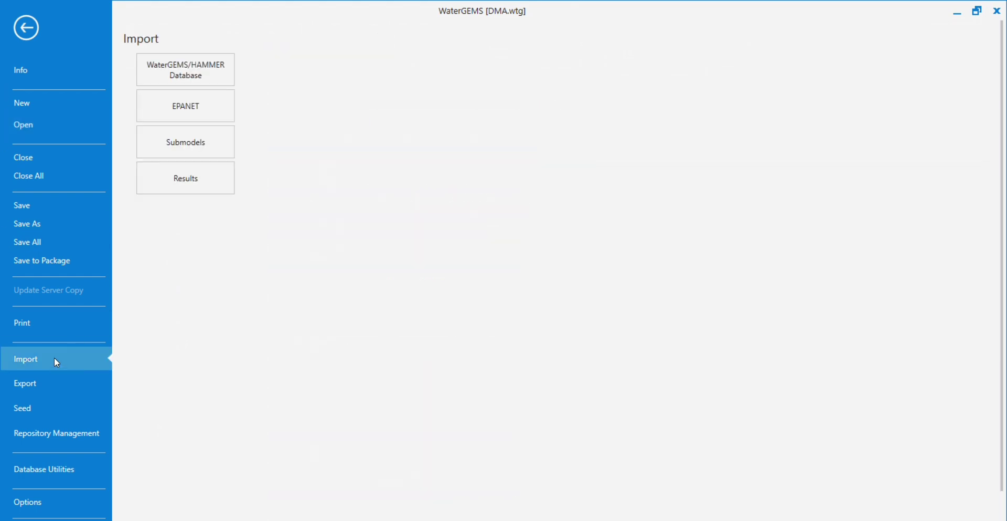
pyautogui.click(227, 135)
pyautogui.click(517, 303)
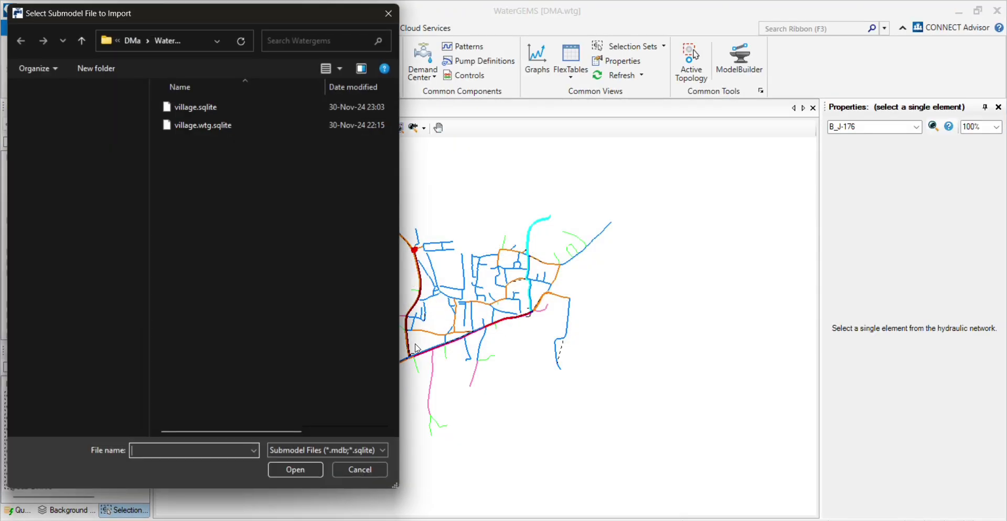
pyautogui.click(298, 475)
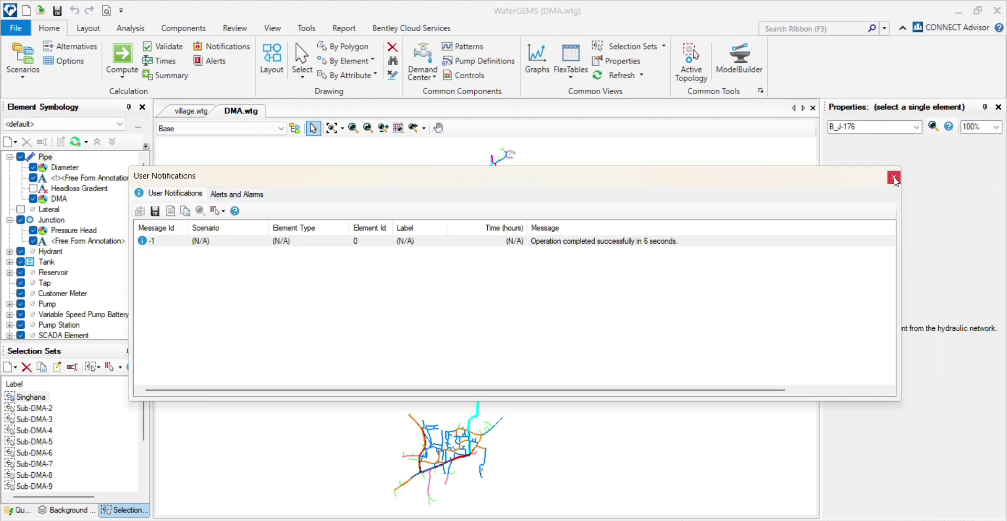
pyautogui.click(894, 178)
# Zoom around the map to inspect the imported junctions, such as J-3, lacking the B_ prefix.
pyautogui.scroll(3, 462, 414)
pyautogui.scroll(-3, 556, 374)
pyautogui.scroll(4, 572, 227)
pyautogui.scroll(5, 461, 226)
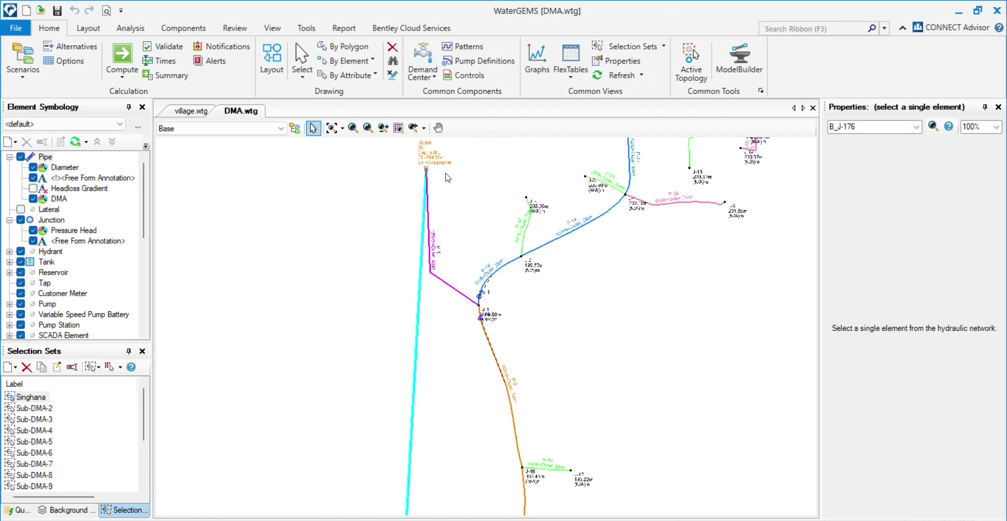
pyautogui.scroll(-3, 468, 288)
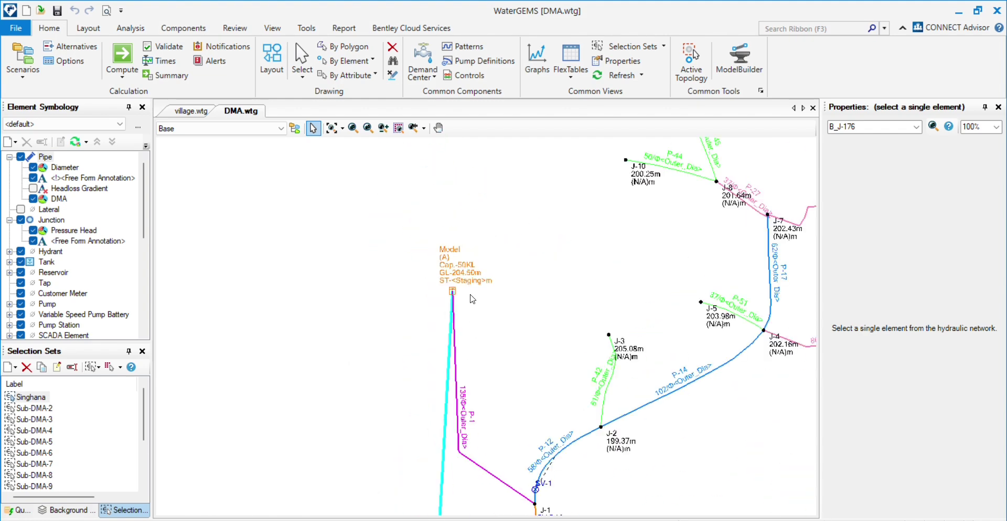
pyautogui.scroll(2, 482, 273)
pyautogui.scroll(-2, 496, 255)
pyautogui.scroll(-3, 496, 255)
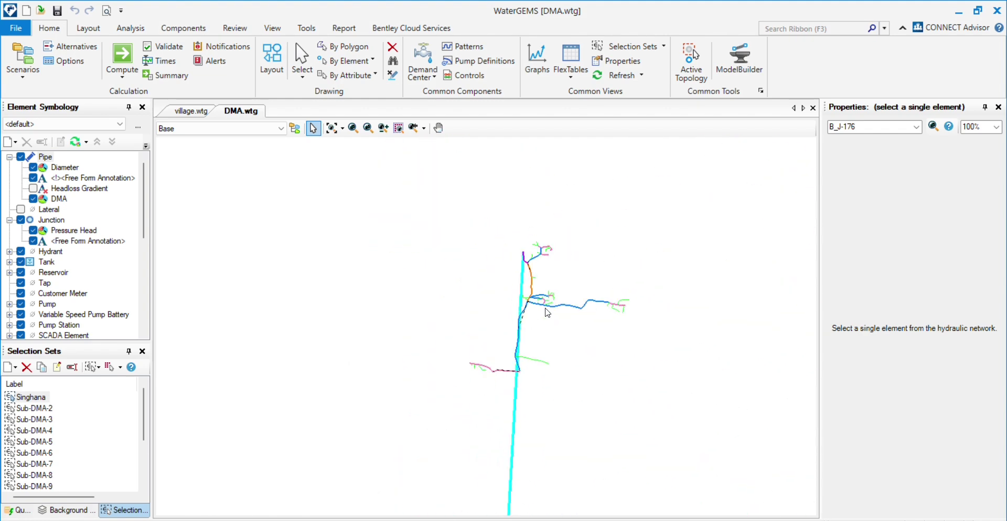
pyautogui.scroll(3, 512, 329)
pyautogui.scroll(-3, 512, 323)
pyautogui.scroll(4, 512, 412)
pyautogui.scroll(-4, 519, 319)
pyautogui.scroll(3, 476, 266)
pyautogui.scroll(-3, 476, 266)
pyautogui.scroll(6, 419, 289)
pyautogui.scroll(-3, 499, 299)
pyautogui.scroll(3, 503, 272)
pyautogui.scroll(-5, 501, 236)
pyautogui.scroll(-3, 525, 288)
pyautogui.scroll(2, 551, 367)
# Inspect pipe B_P-2 and the Model tank's label in DMA.wtg.
pyautogui.click(475, 409)
pyautogui.scroll(2, 522, 360)
pyautogui.scroll(2, 522, 360)
pyautogui.scroll(-3, 515, 346)
pyautogui.scroll(4, 495, 322)
pyautogui.scroll(5, 496, 323)
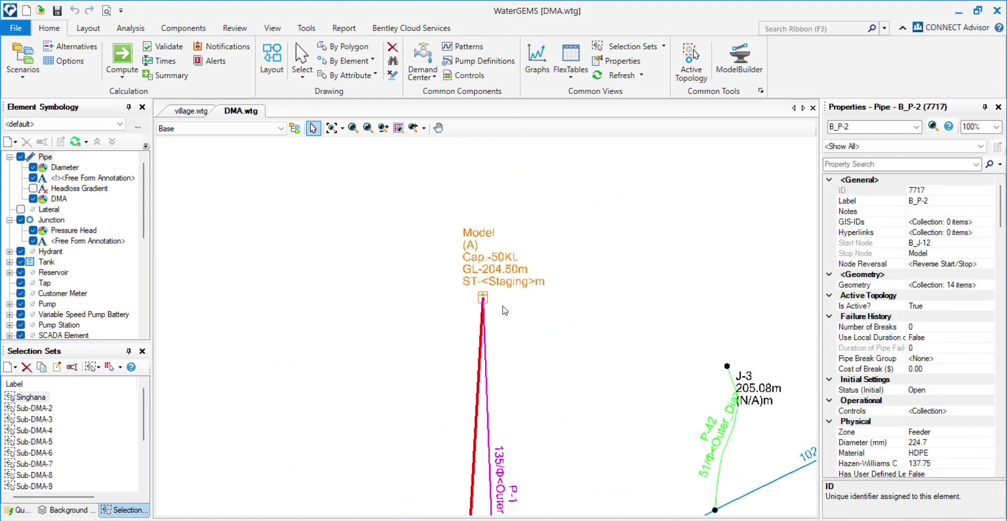
pyautogui.click(386, 417)
pyautogui.click(546, 257)
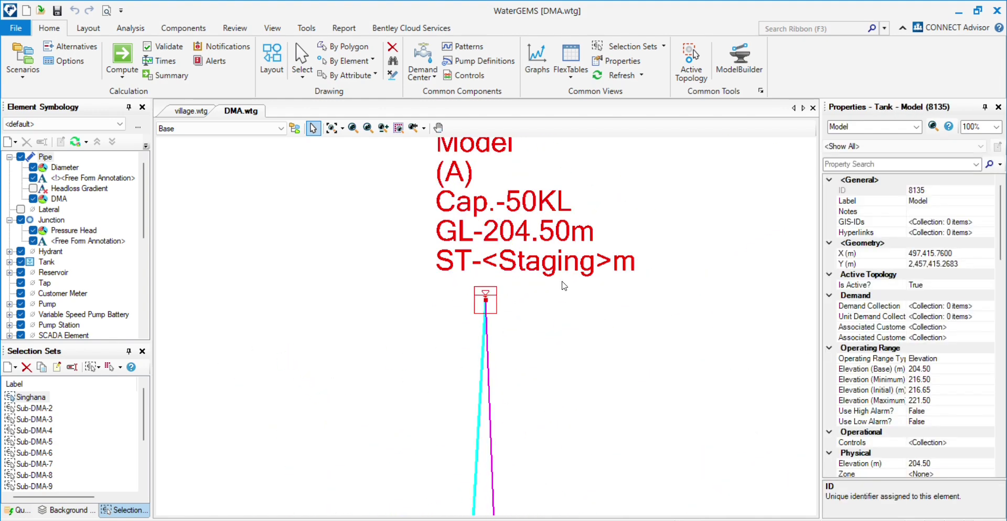
pyautogui.scroll(-2, 515, 225)
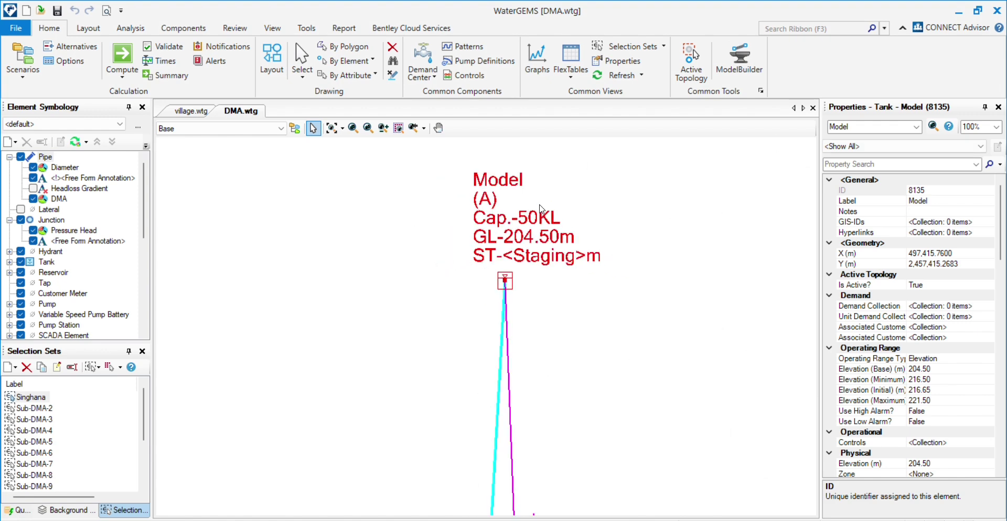
pyautogui.click(886, 201)
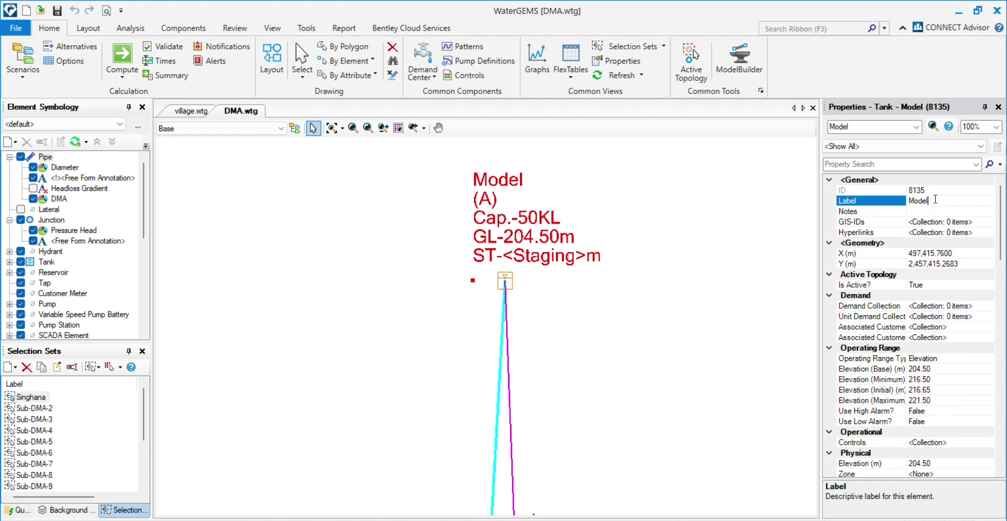
# Check the tank's label in the village.wtg model.
pyautogui.click(191, 111)
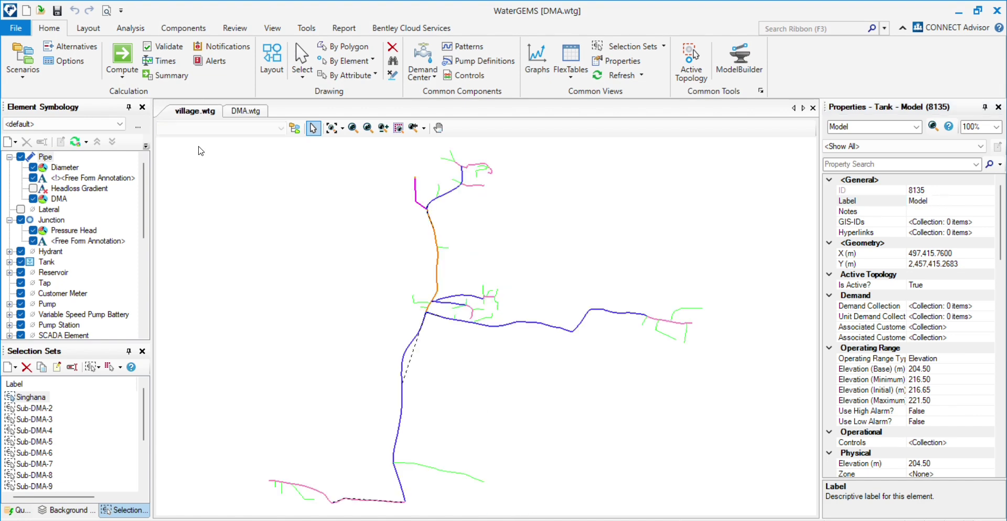
pyautogui.scroll(5, 401, 184)
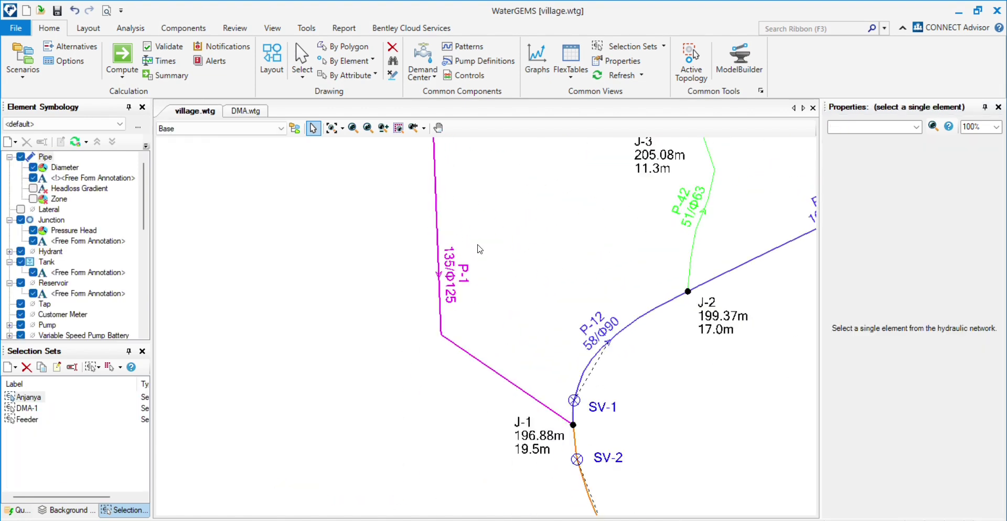
pyautogui.scroll(-2, 470, 227)
pyautogui.scroll(5, 380, 203)
pyautogui.click(503, 259)
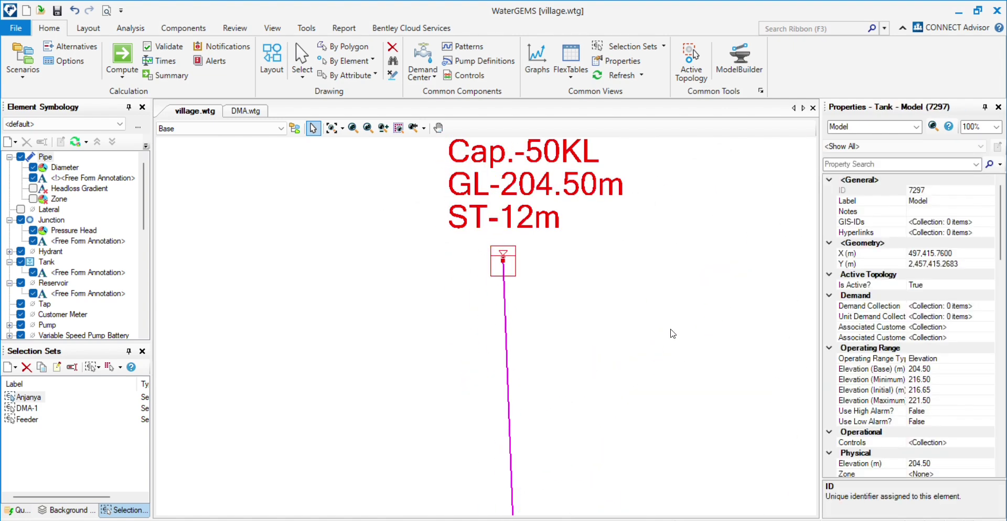
pyautogui.click(942, 204)
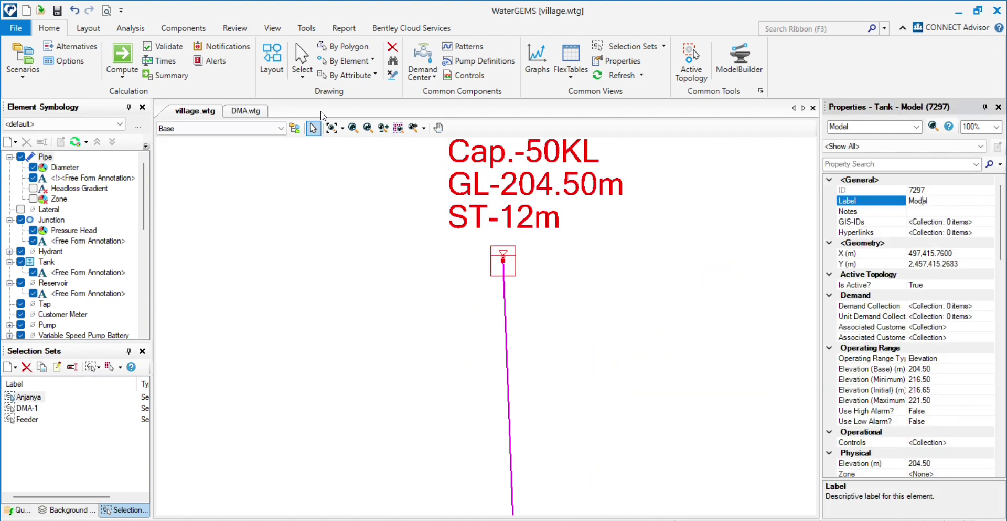
# Close DMA.wtg without saving and show the recent hydraulic models list.
pyautogui.click(257, 111)
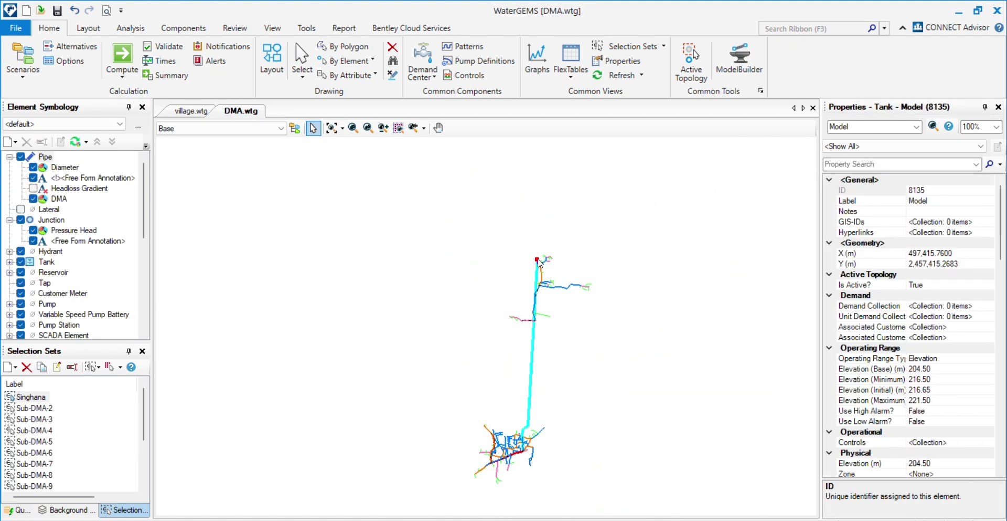
pyautogui.scroll(3, 535, 198)
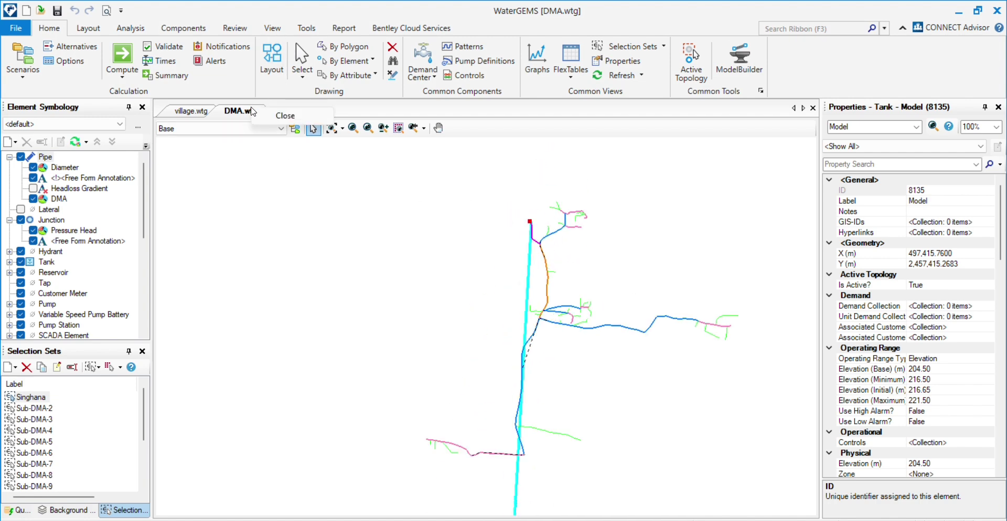
pyautogui.click(260, 111)
pyautogui.click(529, 321)
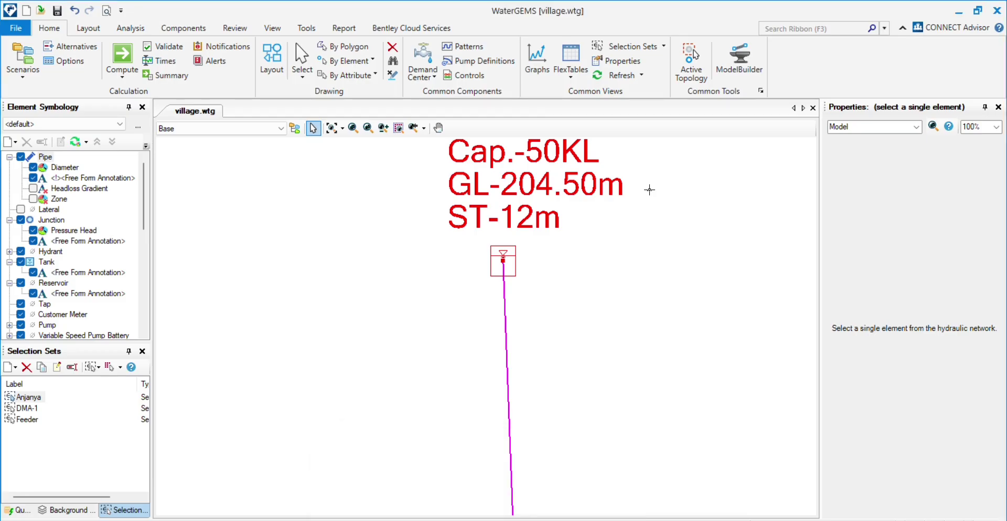
pyautogui.click(105, 37)
pyautogui.click(29, 25)
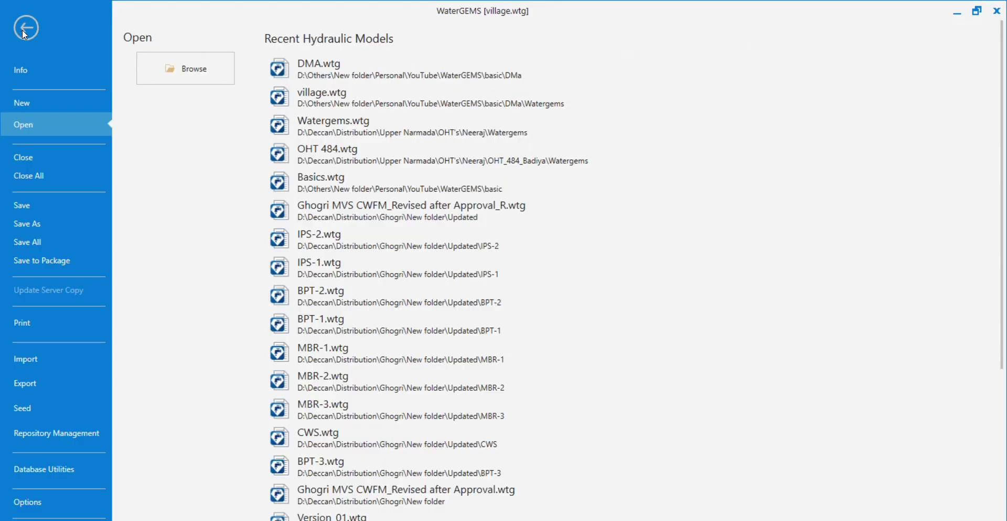
# Reopen DMA.wtg and set up an Append relabel on the Pipe FlexTable's Label column.
pyautogui.click(263, 154)
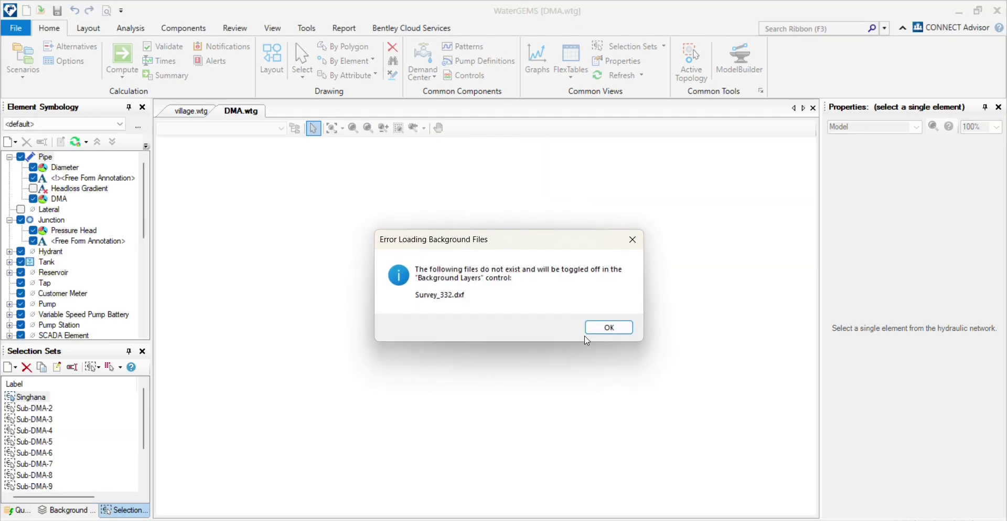
pyautogui.click(590, 329)
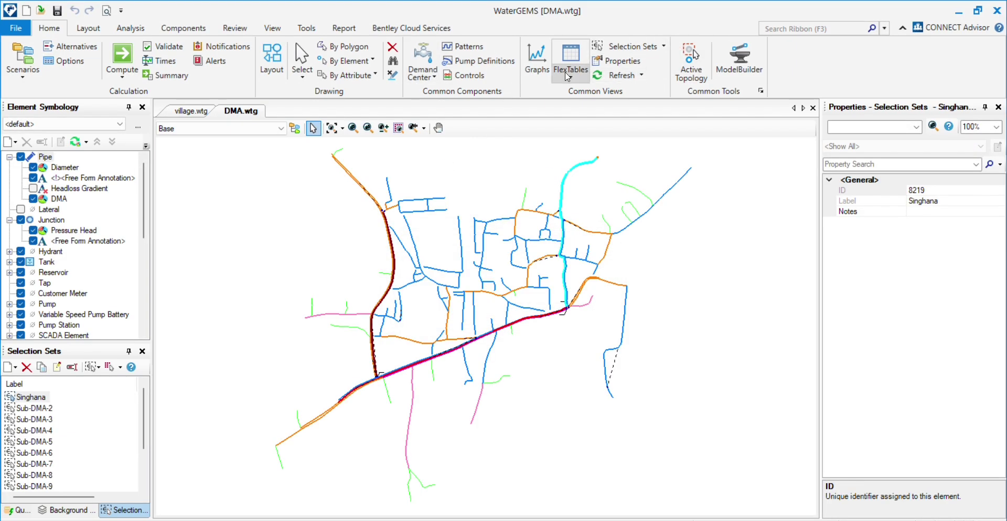
pyautogui.click(572, 57)
pyautogui.click(582, 110)
pyautogui.rightClick(84, 59)
pyautogui.click(124, 200)
pyautogui.click(456, 103)
pyautogui.click(445, 124)
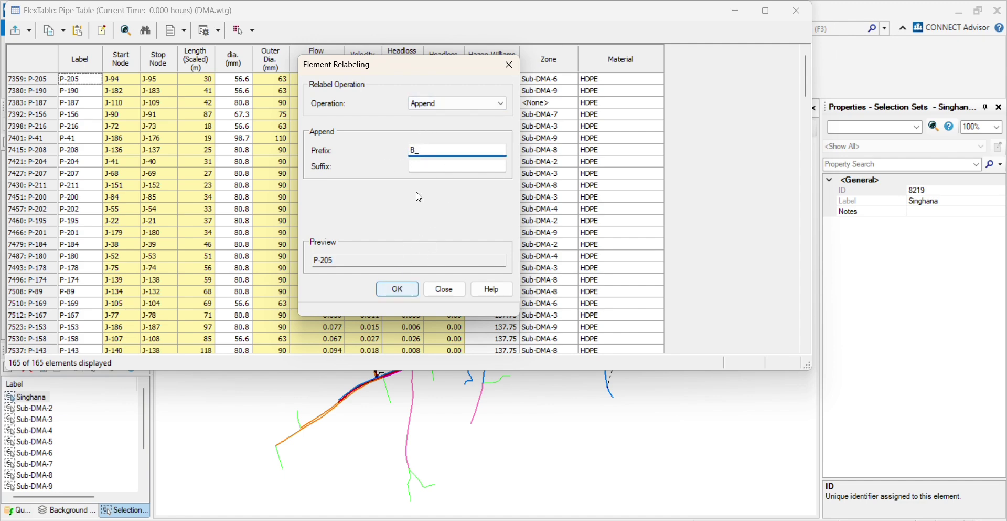
# Apply the B_ prefix to all pipe labels, then append B_ to all junction labels.
pyautogui.click(397, 288)
pyautogui.click(796, 10)
pyautogui.click(570, 74)
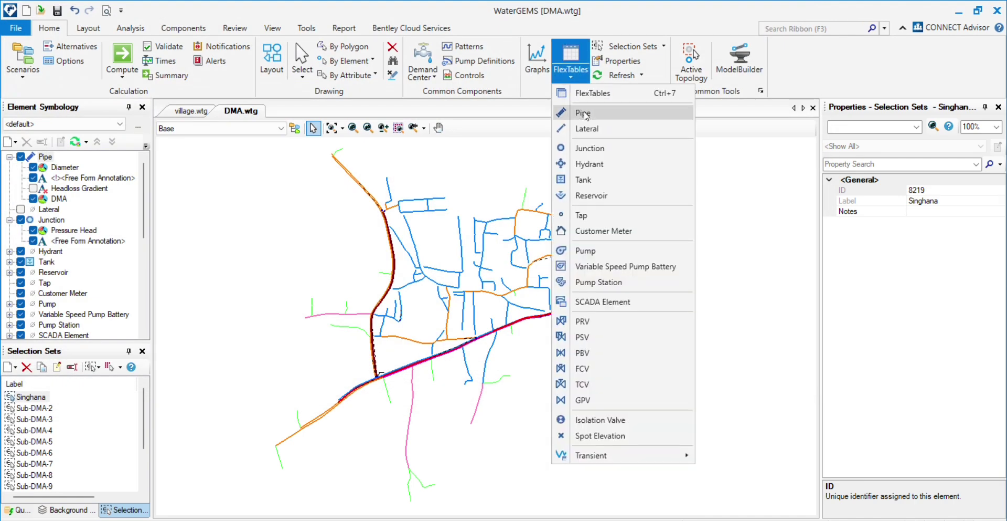
pyautogui.click(590, 146)
pyautogui.rightClick(283, 171)
pyautogui.click(315, 284)
pyautogui.click(518, 167)
pyautogui.click(520, 188)
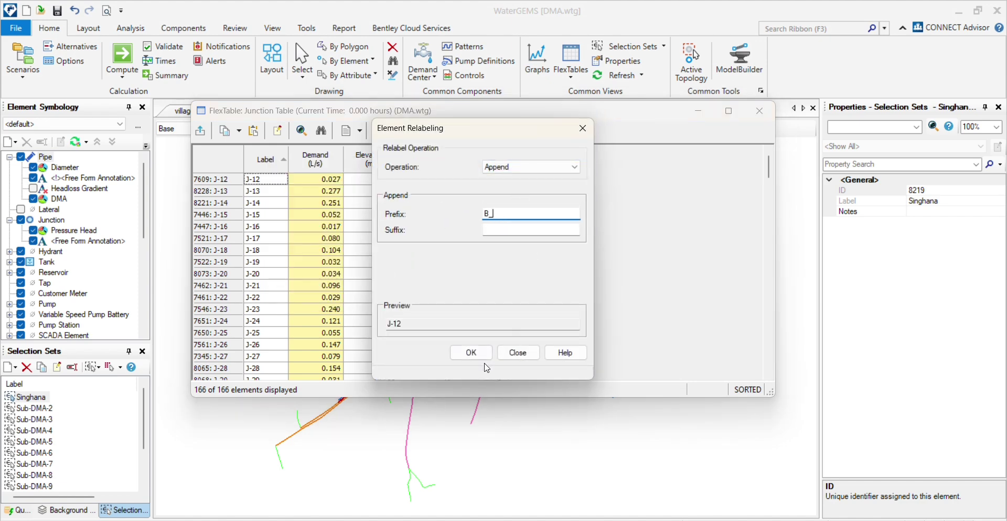
pyautogui.write('B_')
pyautogui.click(471, 354)
pyautogui.click(760, 110)
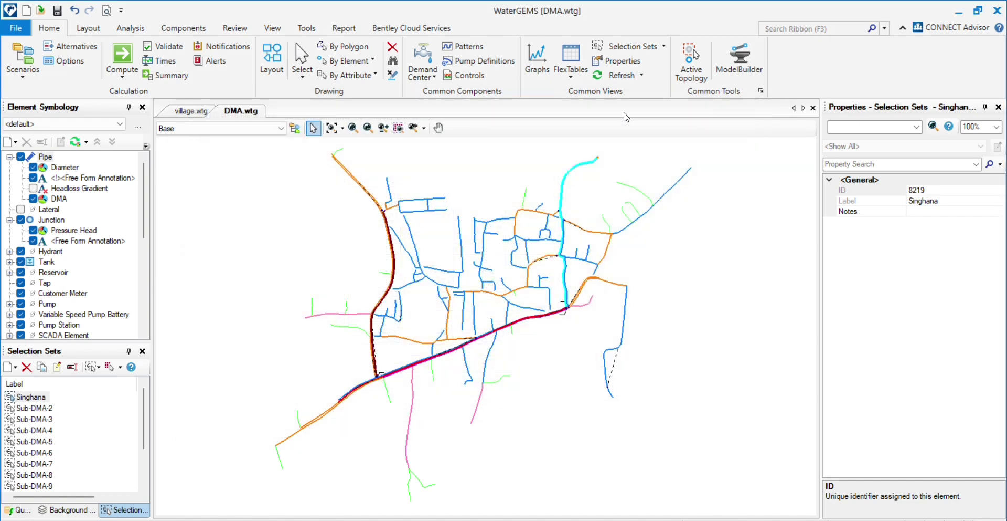
# Relabel the tank from Model to B_Model in its properties.
pyautogui.click(571, 59)
pyautogui.click(611, 179)
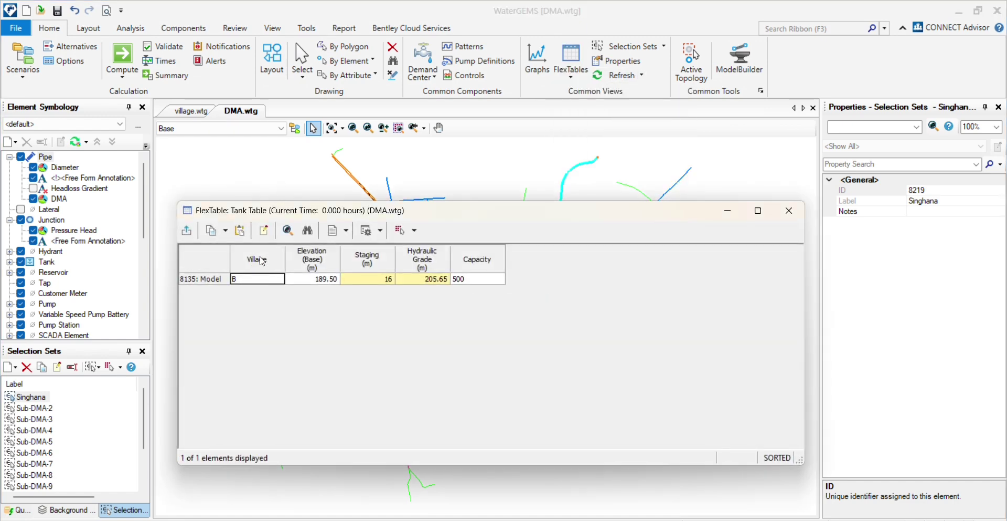
pyautogui.click(789, 210)
pyautogui.scroll(3, 619, 154)
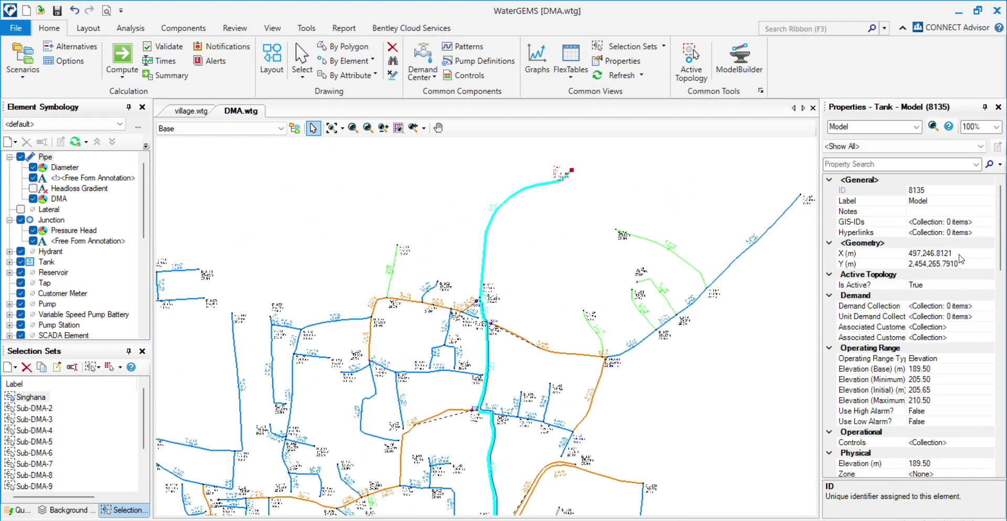
pyautogui.click(934, 201)
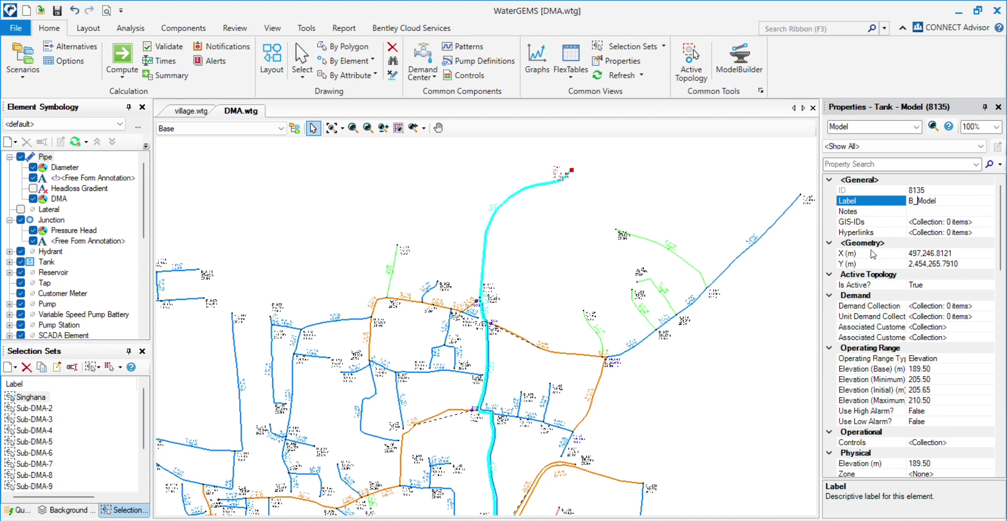
pyautogui.click(611, 178)
pyautogui.scroll(-3, 611, 179)
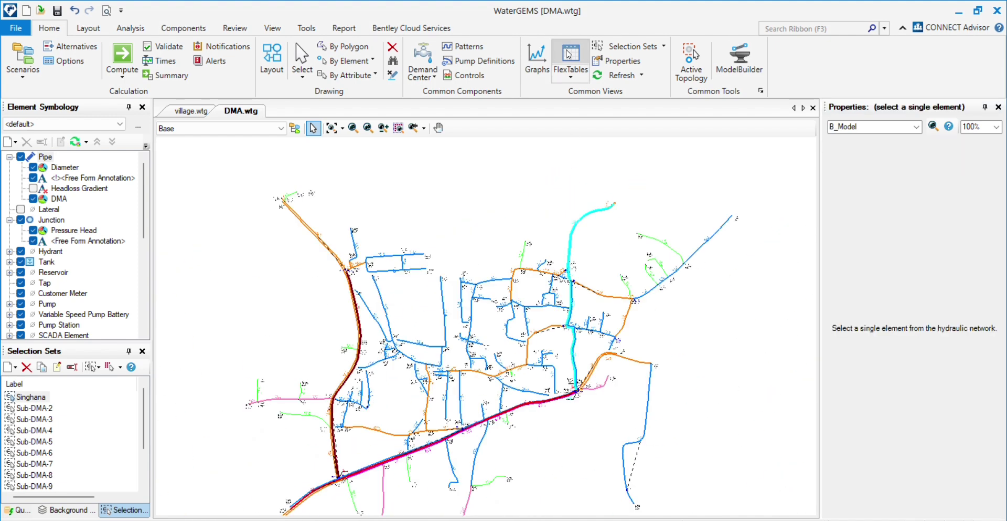
# Append the B_ prefix to all 16 isolation valve labels, giving B_SC-2, B_SV-16, etc.
pyautogui.click(570, 74)
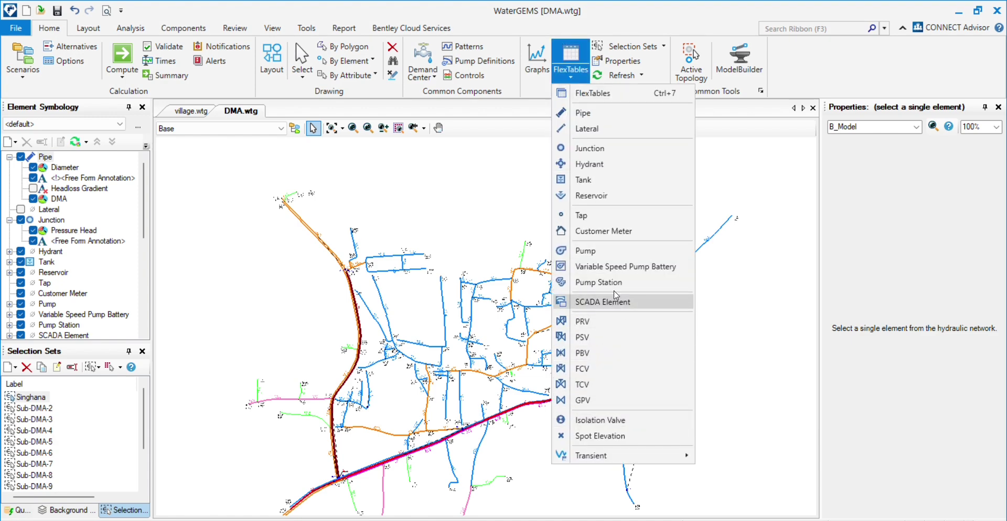
pyautogui.click(612, 419)
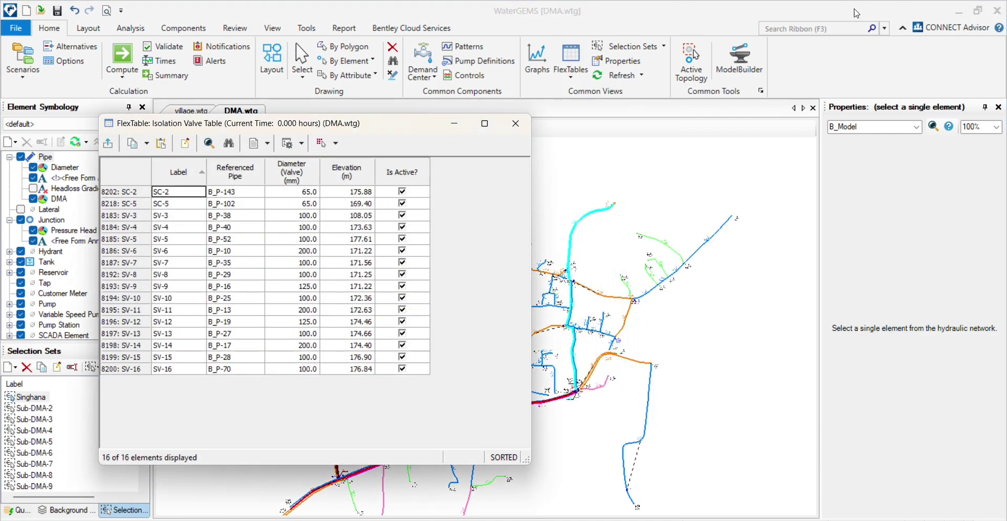
pyautogui.rightClick(176, 174)
pyautogui.click(217, 313)
pyautogui.click(349, 213)
pyautogui.click(336, 233)
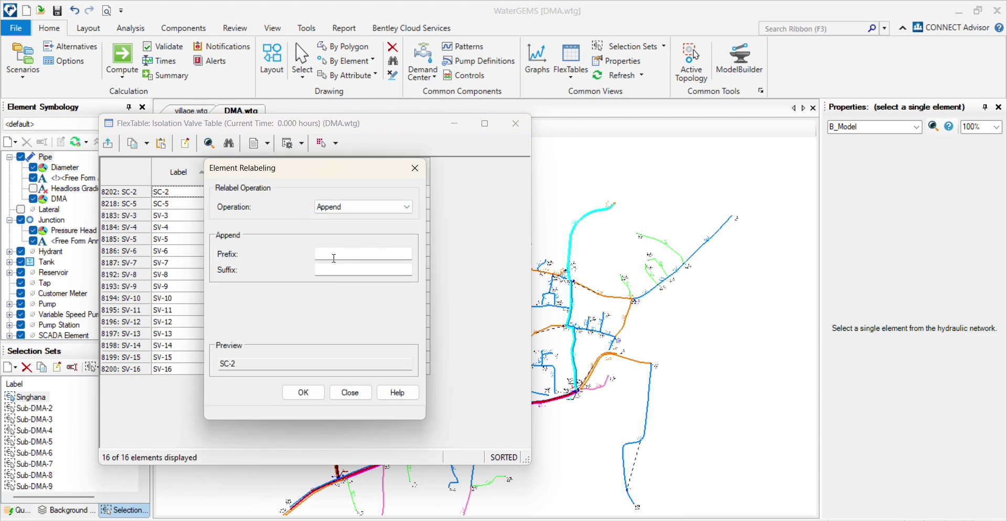
pyautogui.write('B_')
pyautogui.click(318, 392)
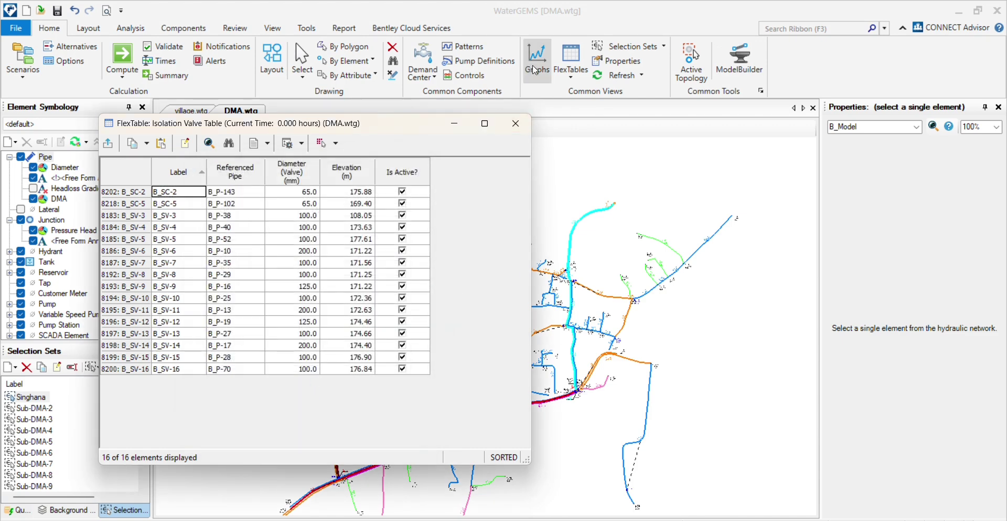
pyautogui.click(515, 124)
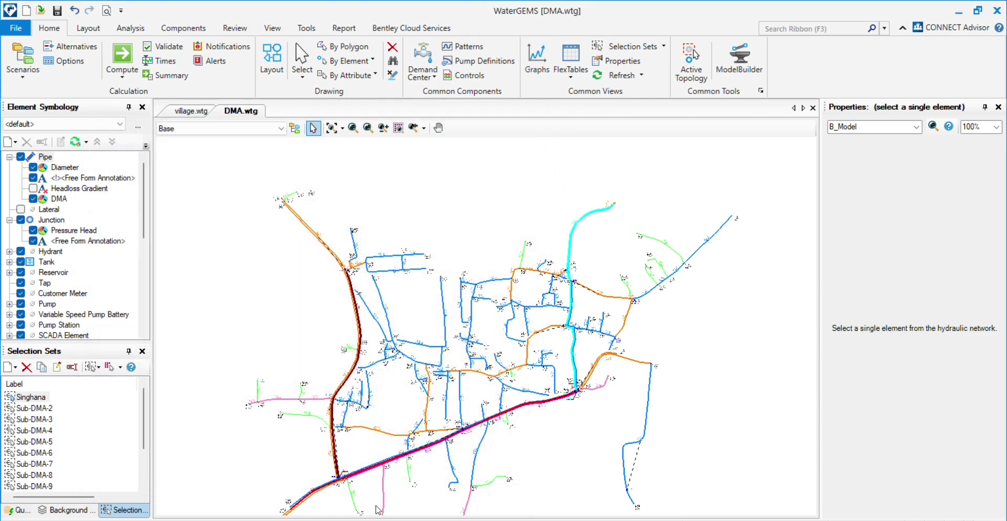
pyautogui.scroll(4, 385, 423)
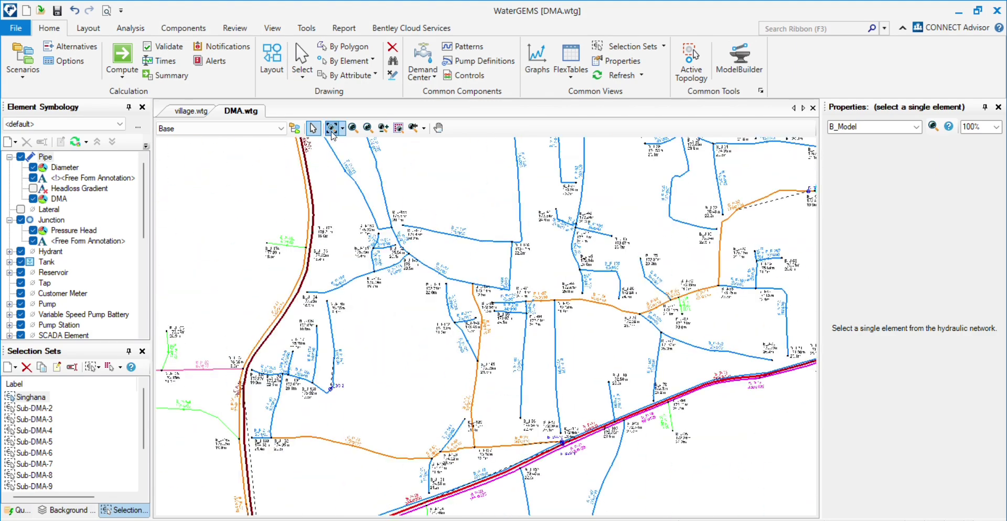
# Zoom to extents and import village.sqlite as a submodel, accepting the undo warning.
pyautogui.click(331, 131)
pyautogui.click(15, 28)
pyautogui.click(31, 365)
pyautogui.click(216, 150)
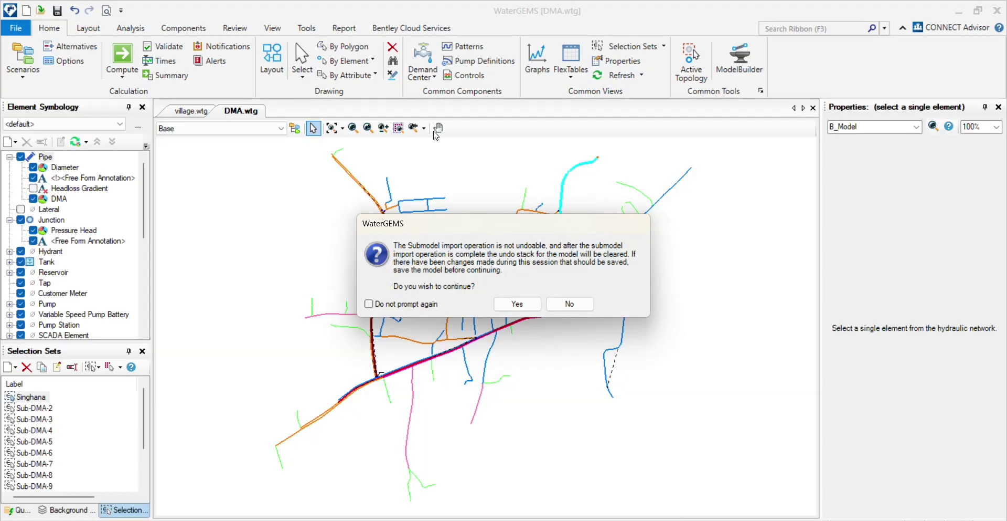
pyautogui.click(518, 304)
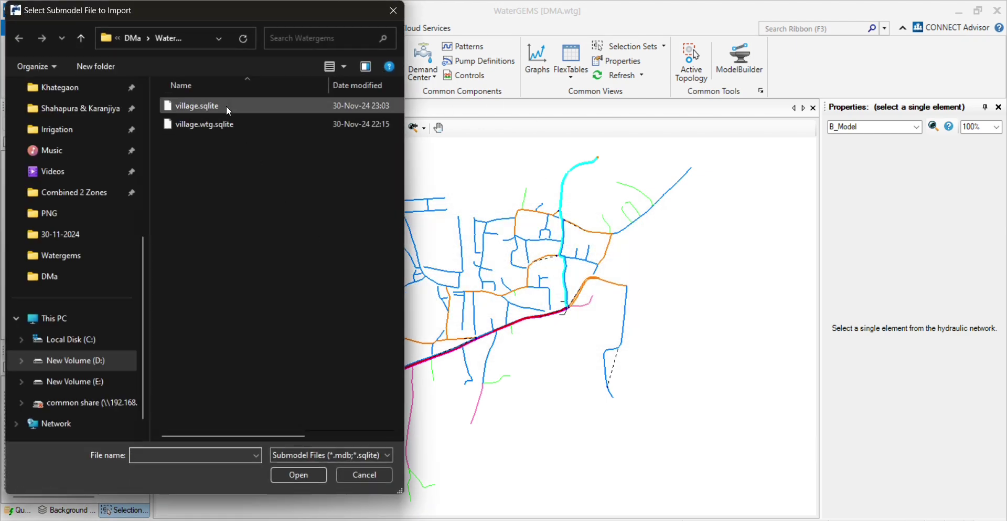
pyautogui.doubleClick(224, 106)
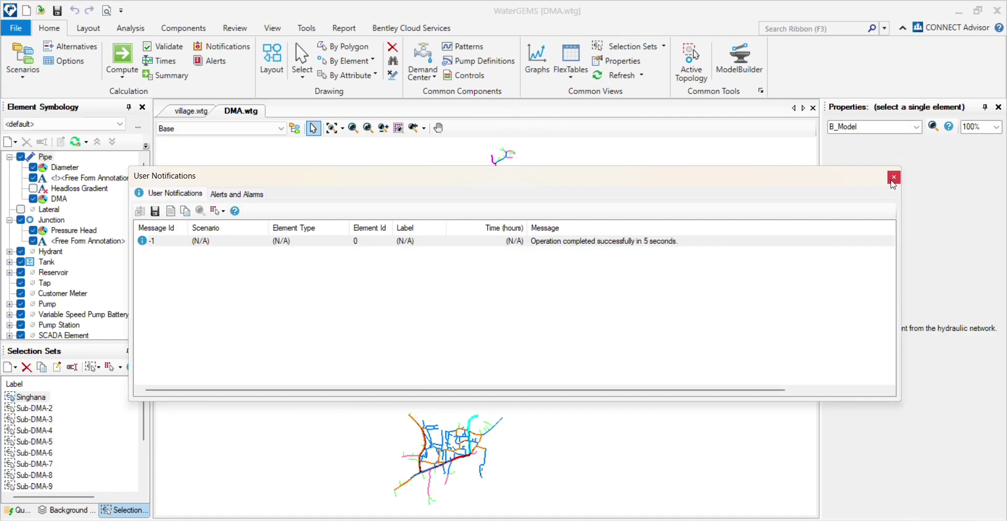
# Close the import notifications and view the imported village cluster beside the original network.
pyautogui.click(894, 177)
pyautogui.scroll(-2, 468, 297)
pyautogui.scroll(3, 449, 453)
pyautogui.scroll(4, 449, 452)
pyautogui.scroll(-5, 442, 272)
pyautogui.scroll(2, 442, 272)
pyautogui.scroll(4, 443, 271)
pyautogui.scroll(-3, 368, 398)
pyautogui.scroll(5, 362, 368)
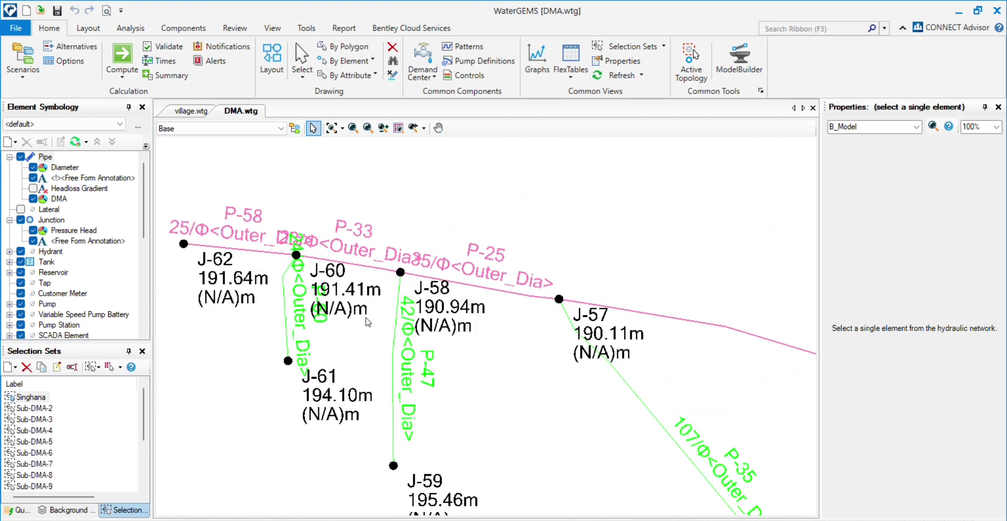
pyautogui.scroll(-6, 366, 319)
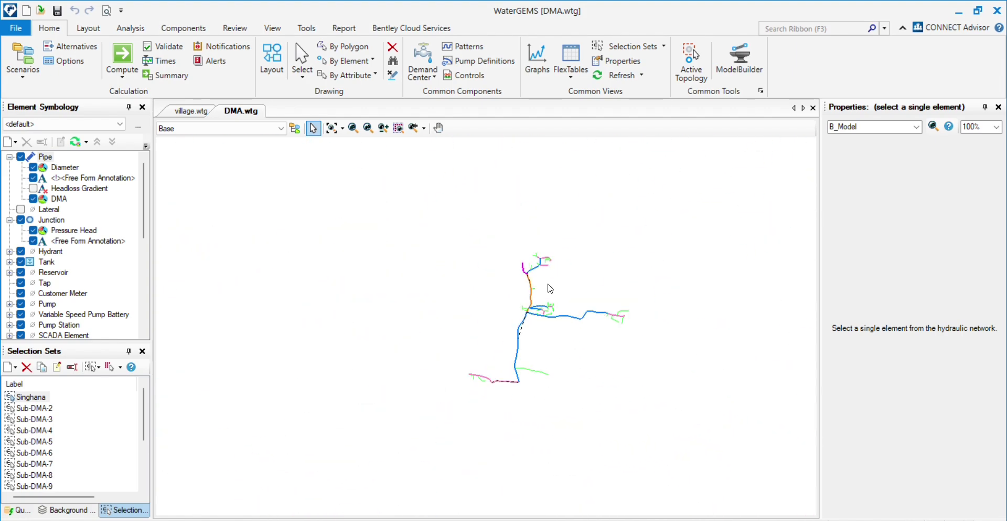
pyautogui.click(332, 128)
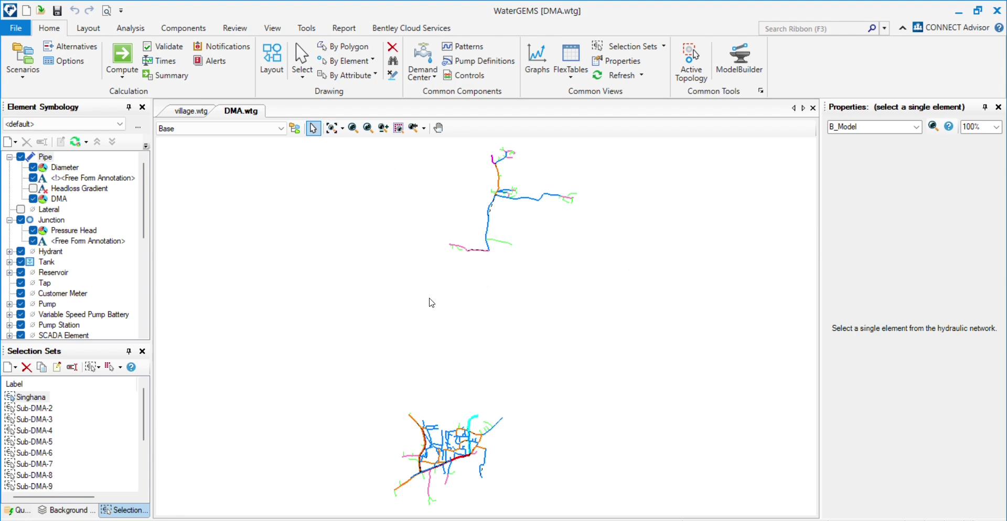
pyautogui.scroll(3, 456, 438)
pyautogui.scroll(-3, 444, 386)
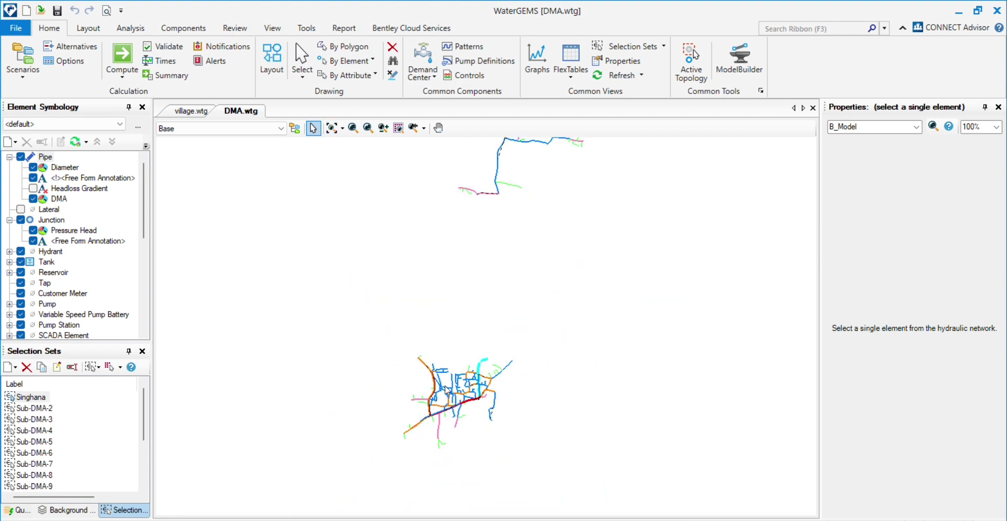
pyautogui.scroll(3, 455, 268)
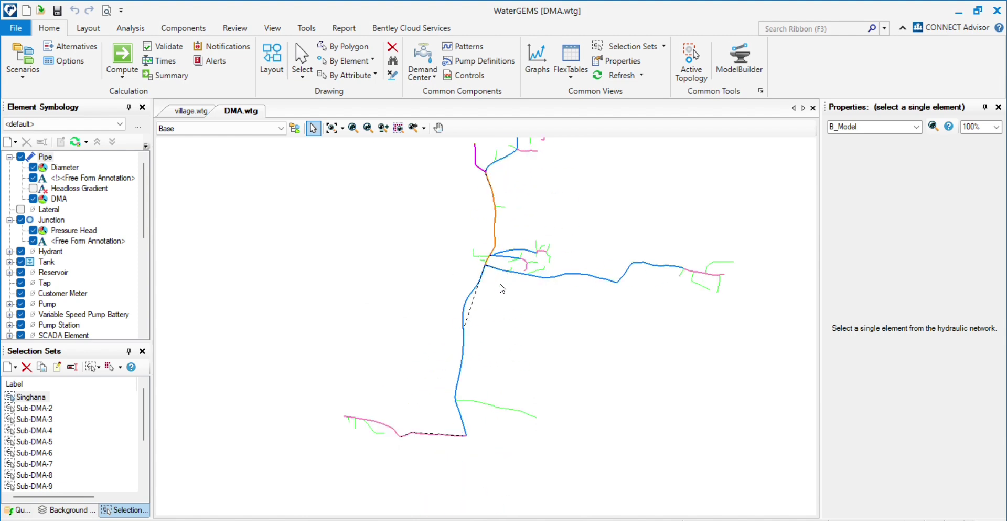
pyautogui.scroll(2, 483, 266)
pyautogui.scroll(-2, 487, 266)
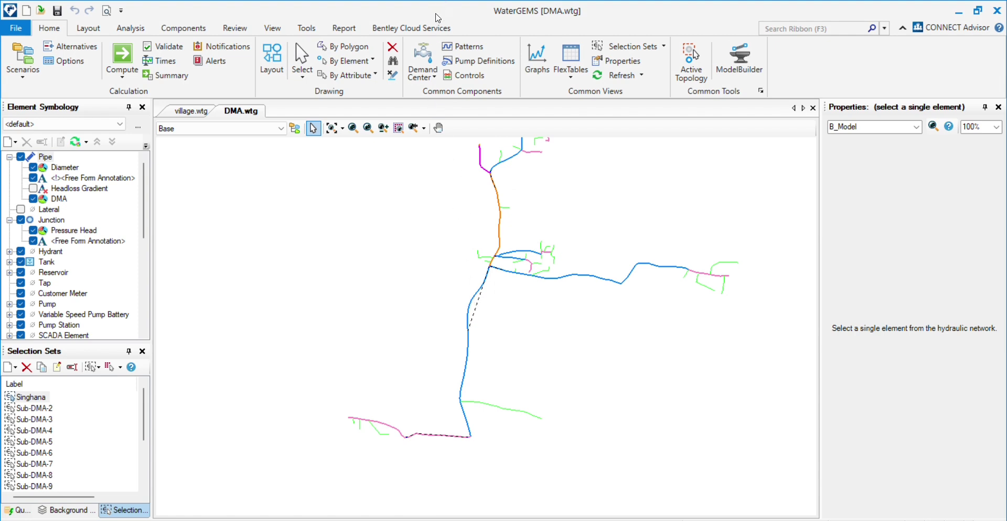
pyautogui.scroll(1, 525, 297)
# Zoom to extents and window-select every pipe and junction of the lower village network.
pyautogui.click(331, 128)
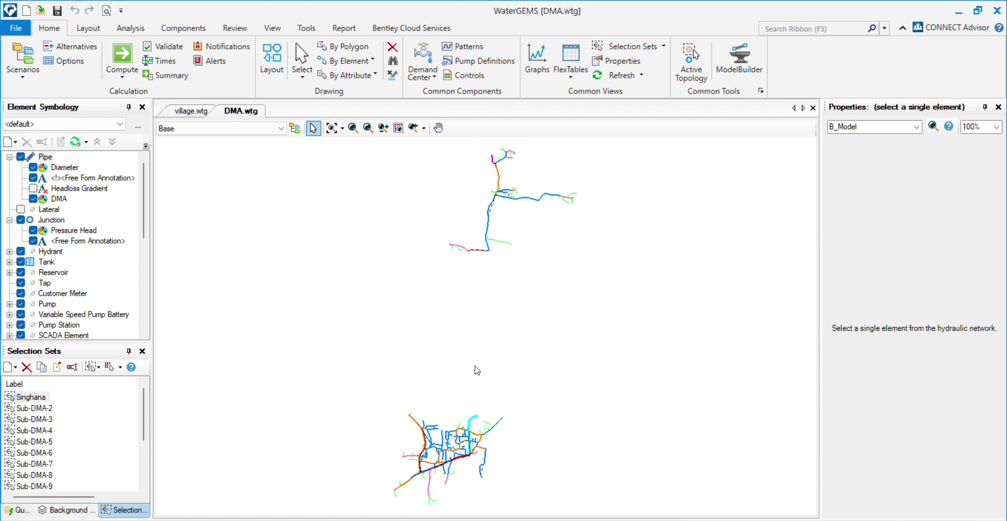
pyautogui.scroll(-2, 503, 389)
pyautogui.scroll(3, 432, 345)
pyautogui.moveTo(369, 295); pyautogui.dragTo(624, 465)
# Open the selected pipes in a group-edit Pipe FlexTable.
pyautogui.scroll(3, 549, 355)
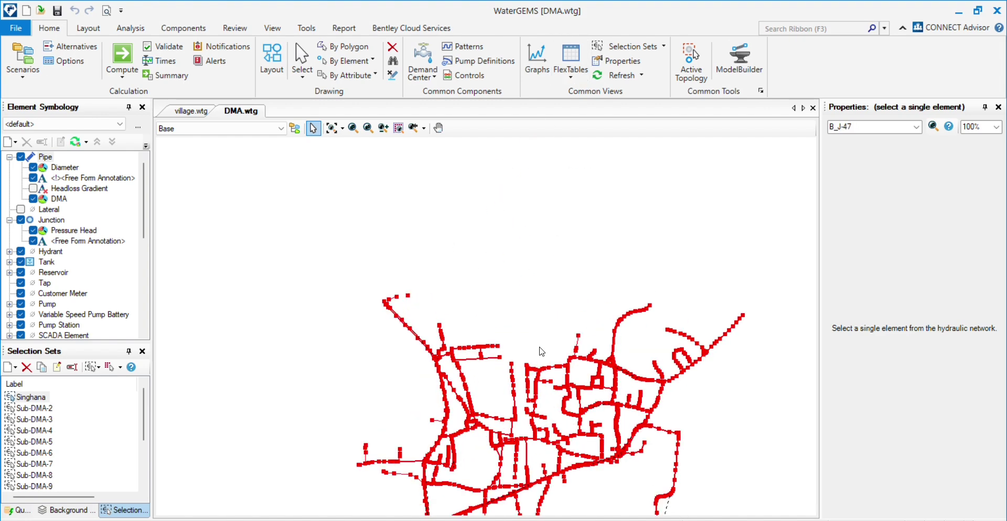
pyautogui.rightClick(508, 295)
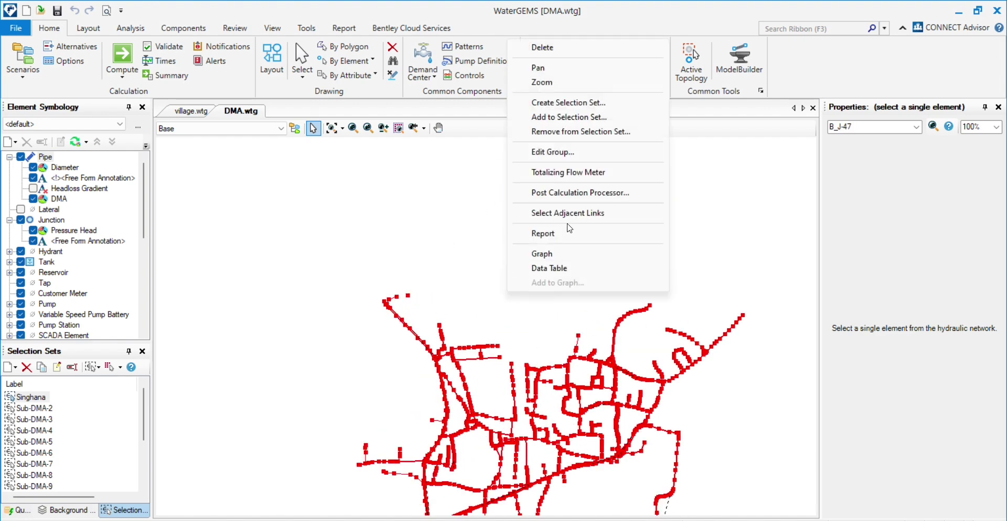
pyautogui.click(553, 152)
pyautogui.doubleClick(428, 270)
# Relabel the pipes replacing 'B_' with nothing, so B_P-205 becomes P-205, then close the table.
pyautogui.rightClick(75, 58)
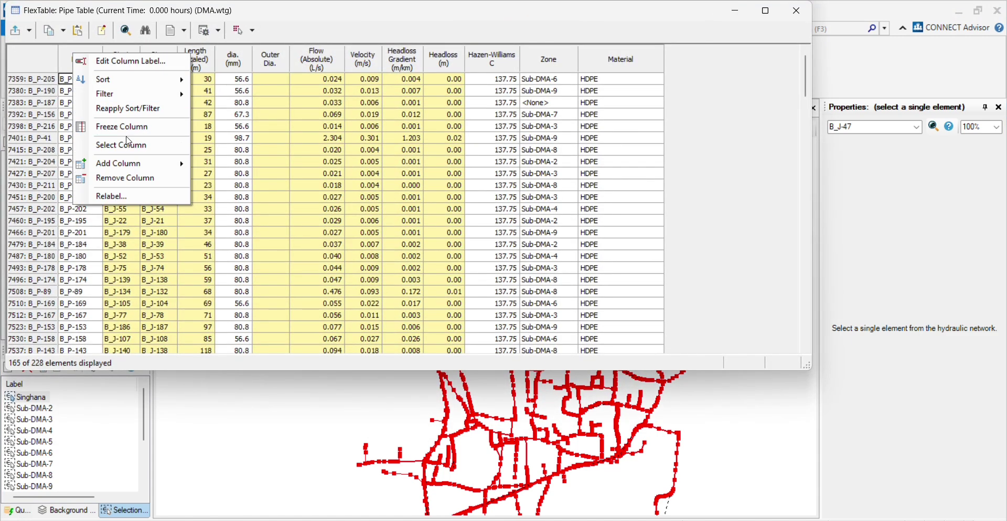
pyautogui.click(430, 24)
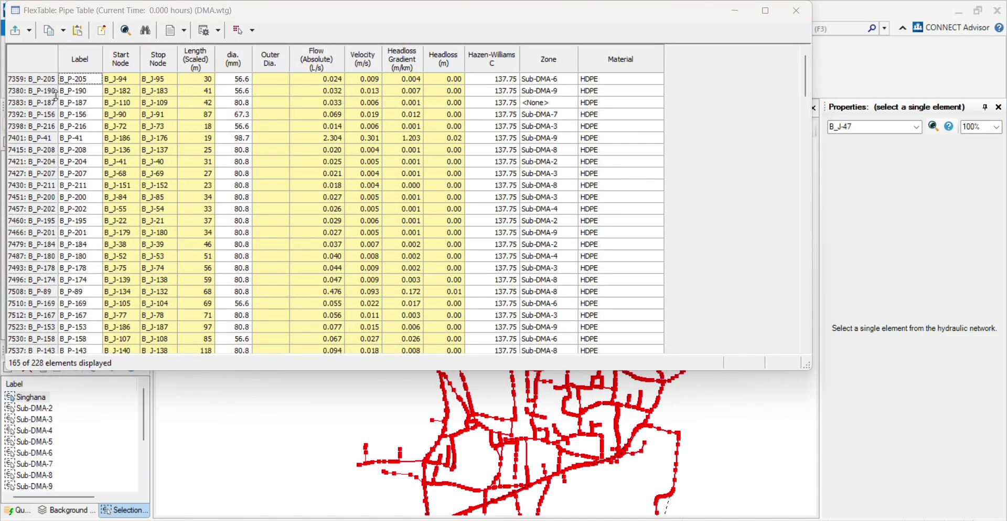
pyautogui.rightClick(87, 65)
pyautogui.click(152, 206)
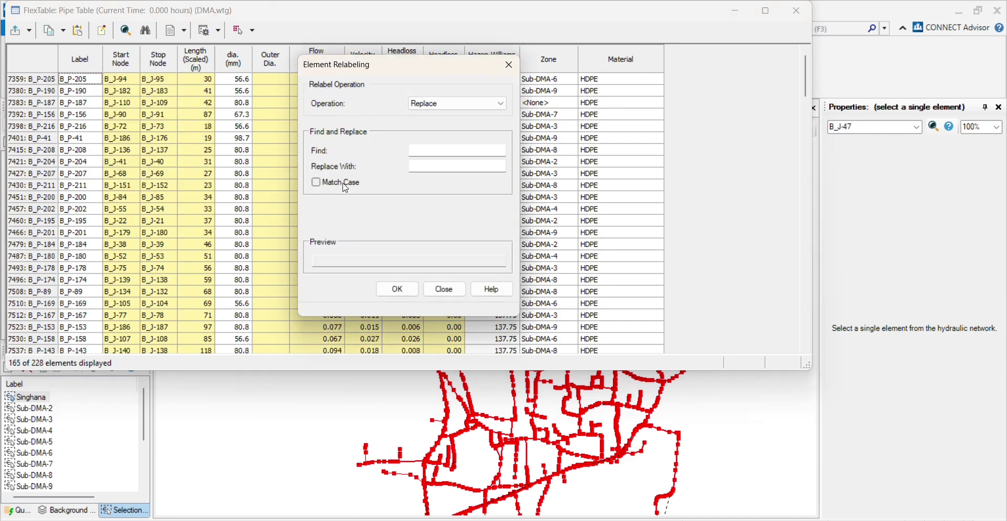
pyautogui.click(455, 103)
pyautogui.click(446, 104)
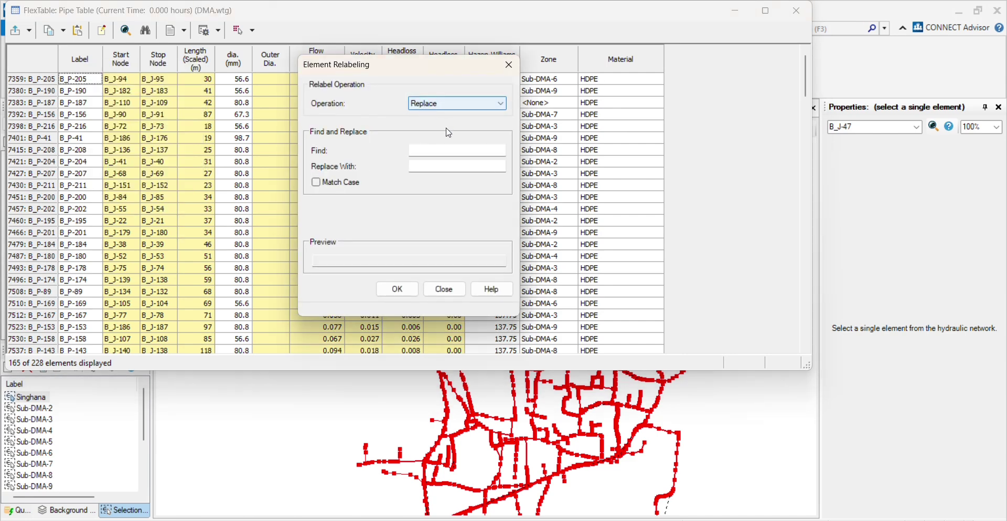
pyautogui.click(422, 150)
pyautogui.write('B_')
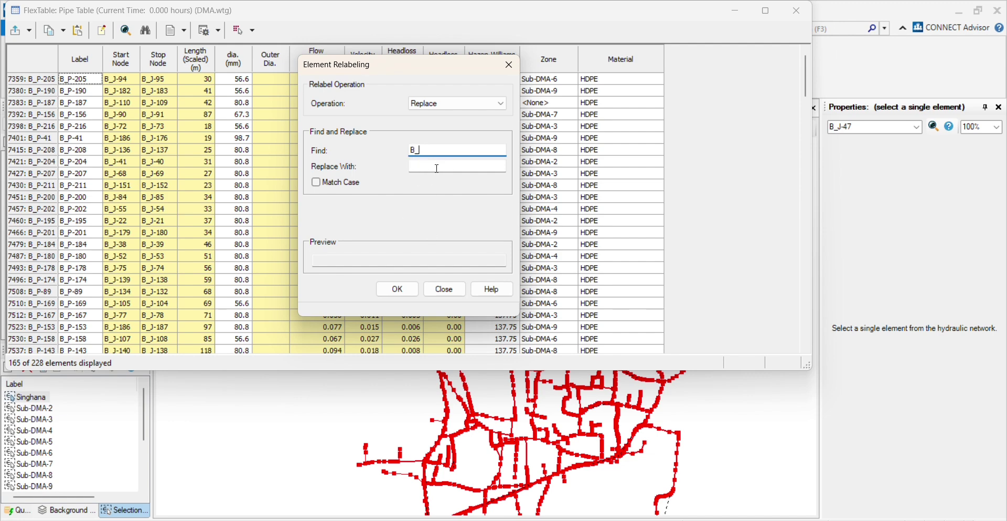
pyautogui.click(421, 166)
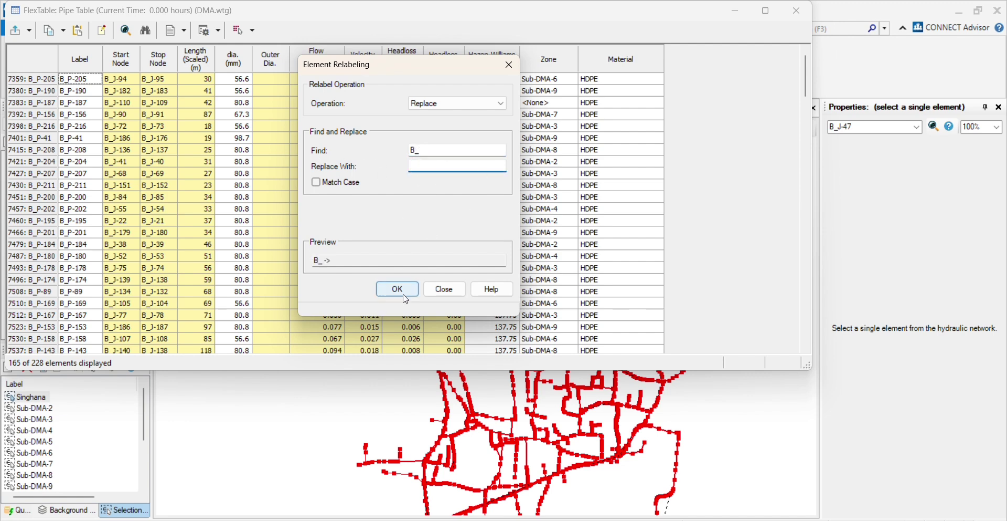
pyautogui.click(397, 289)
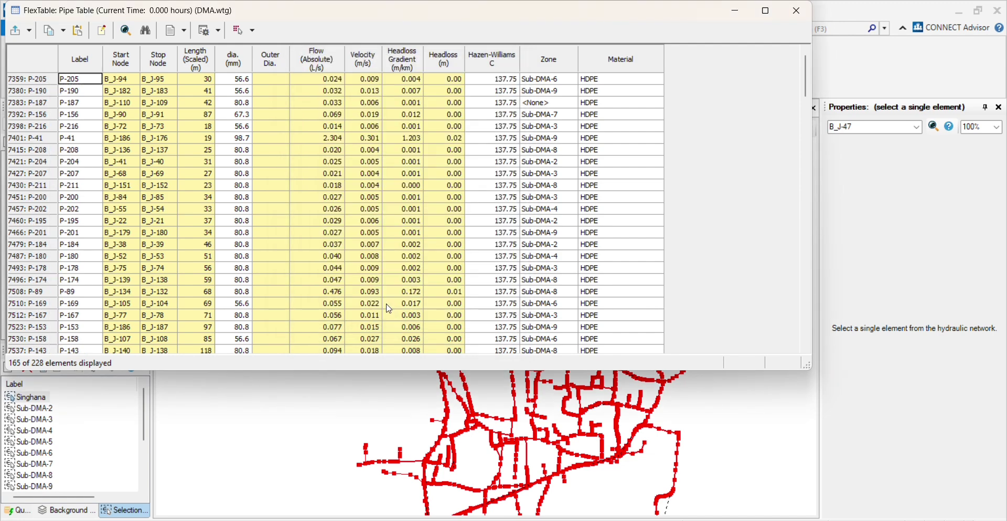
pyautogui.scroll(-20, 91, 115)
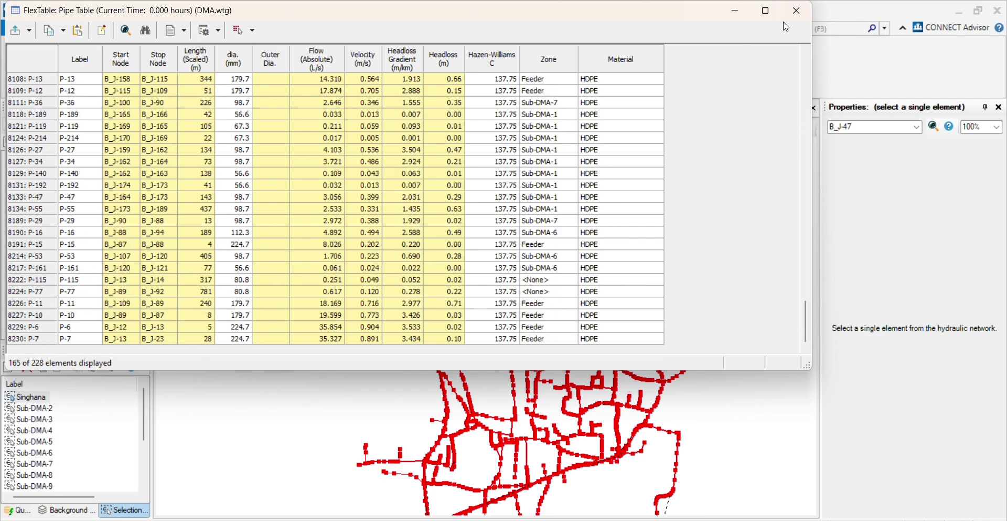
pyautogui.click(797, 10)
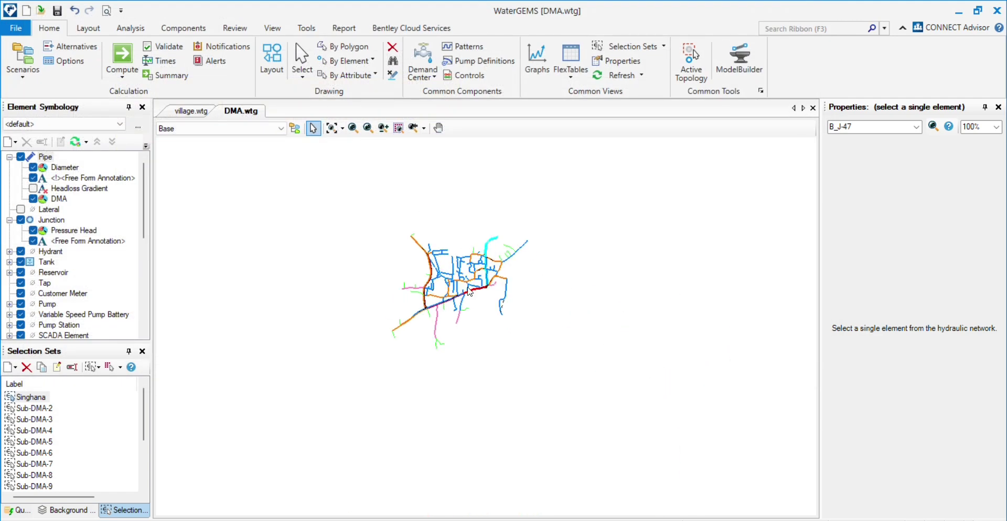
pyautogui.scroll(6, 464, 288)
pyautogui.scroll(-3, 455, 364)
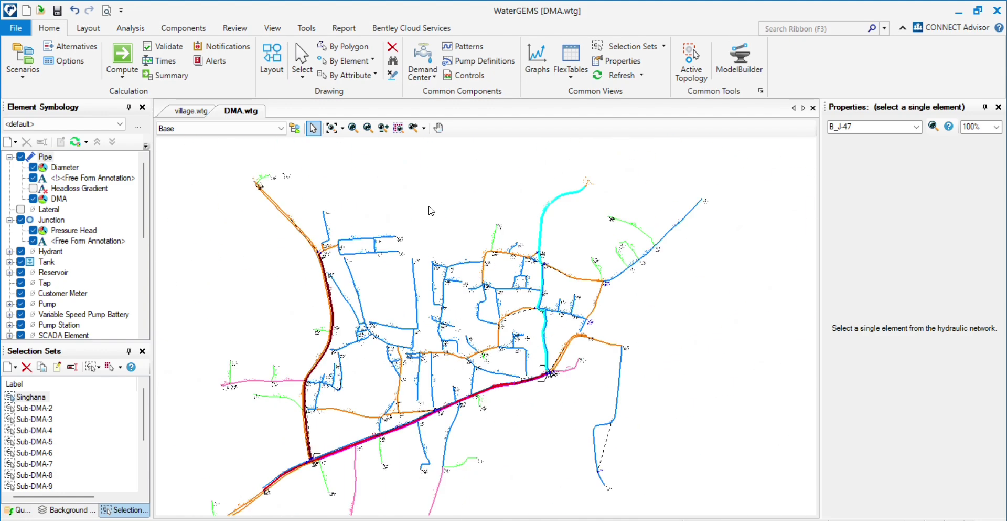
pyautogui.click(332, 128)
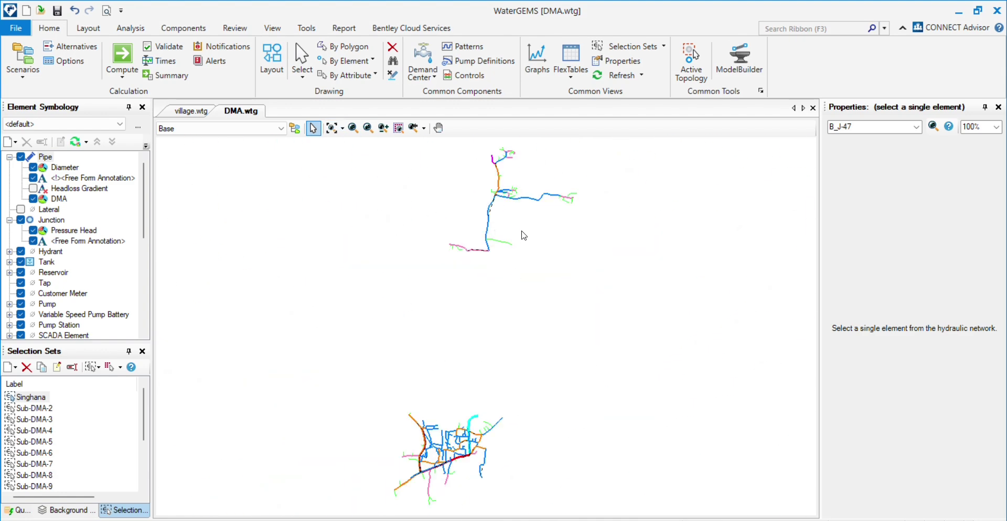
pyautogui.scroll(5, 516, 226)
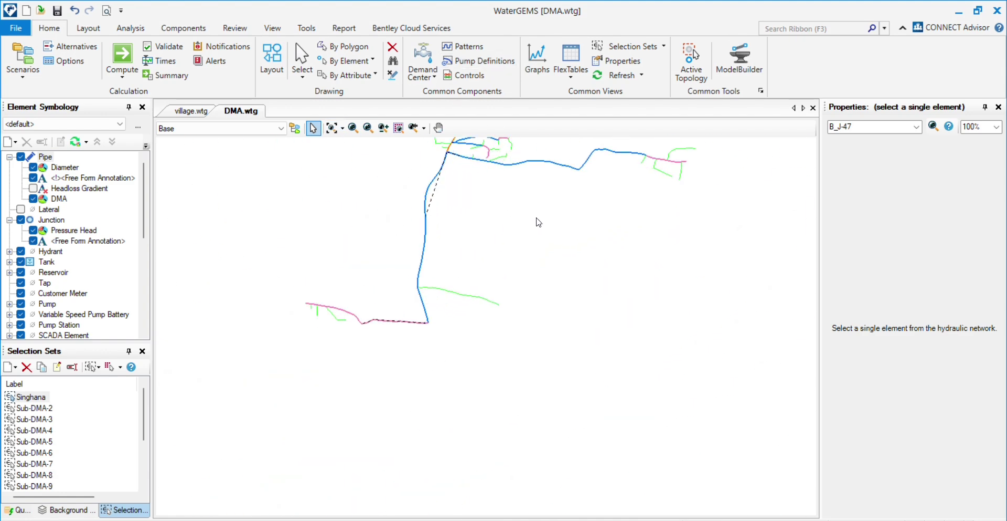
pyautogui.scroll(-5, 463, 294)
pyautogui.click(331, 127)
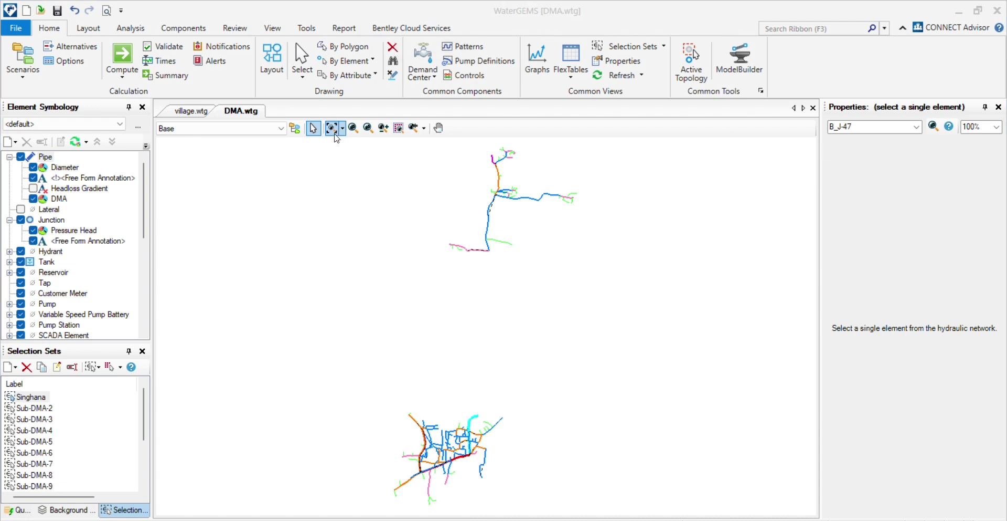
pyautogui.scroll(-2, 519, 317)
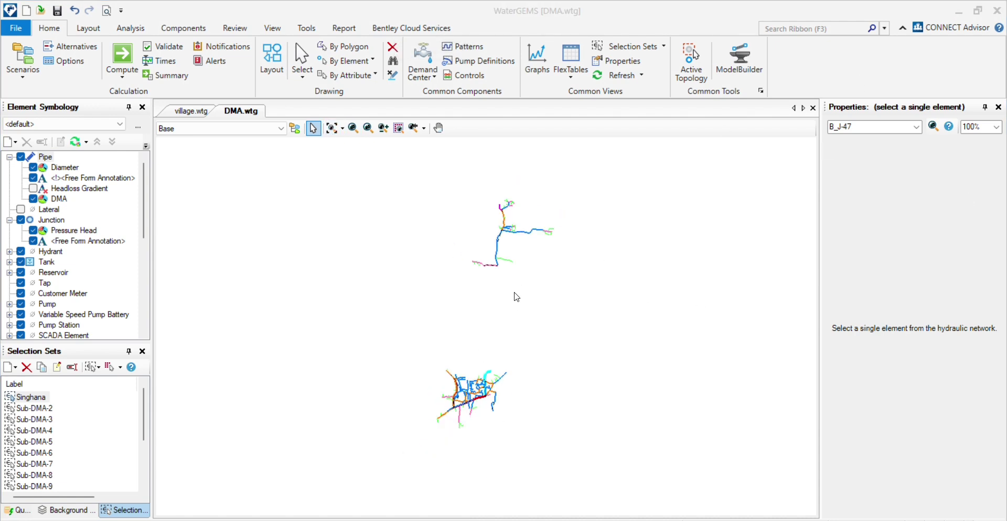
pyautogui.click(331, 128)
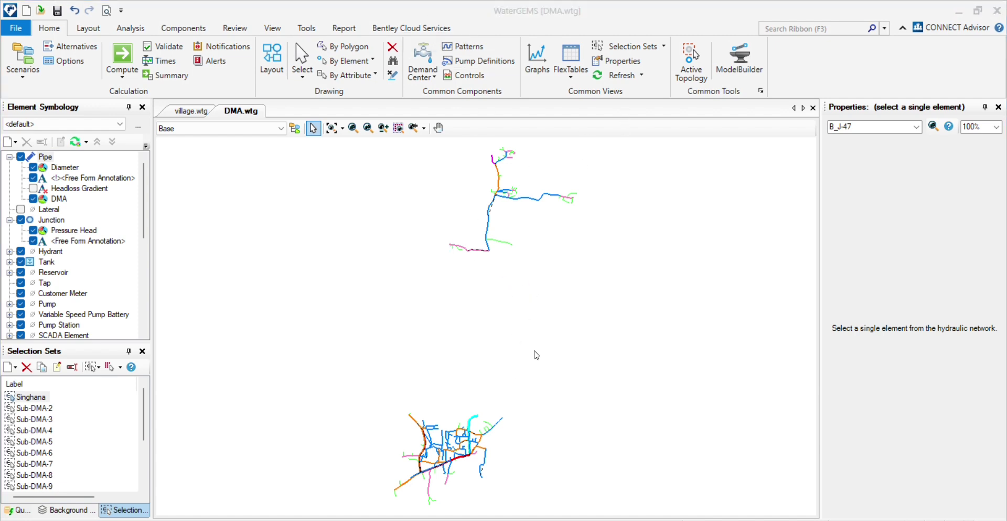
pyautogui.scroll(3, 516, 260)
pyautogui.scroll(-3, 515, 215)
pyautogui.scroll(3, 469, 303)
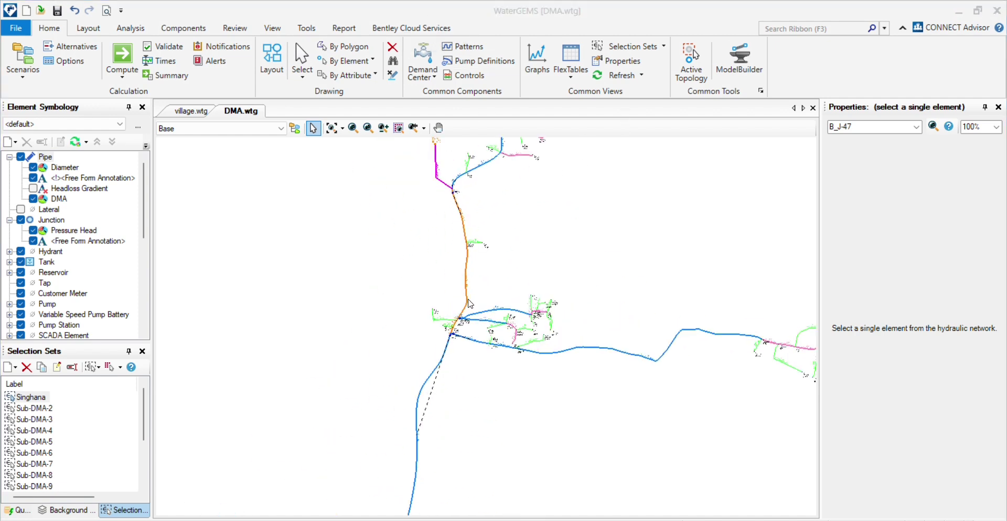